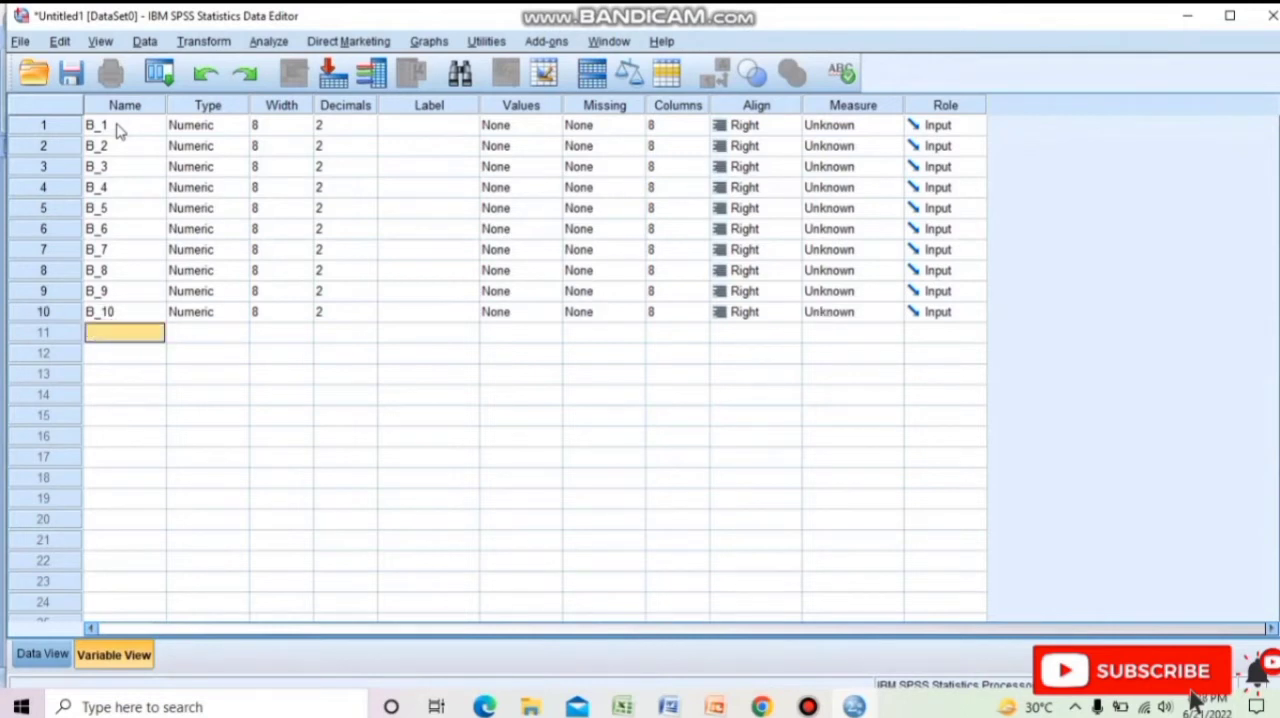
Add an eleventh variable named B_Total below B_10.
{"action": "type", "text": "B_Total"}
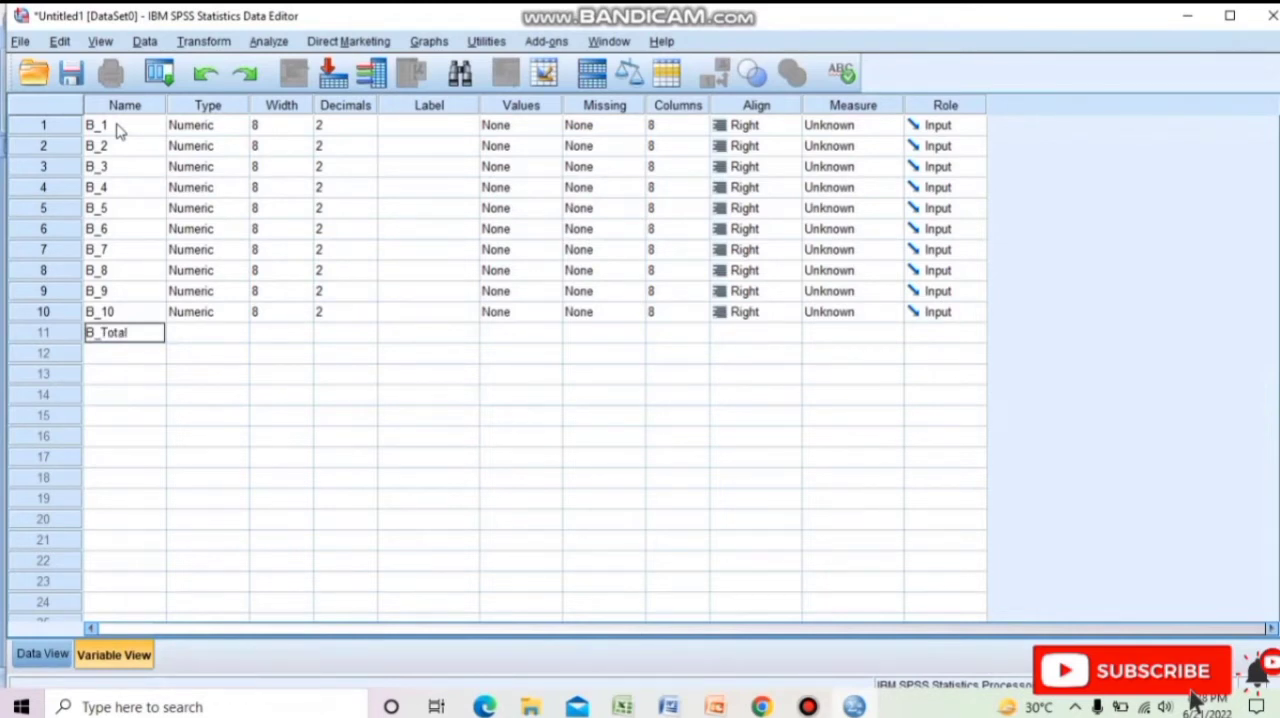
{"action": "key", "text": "Return"}
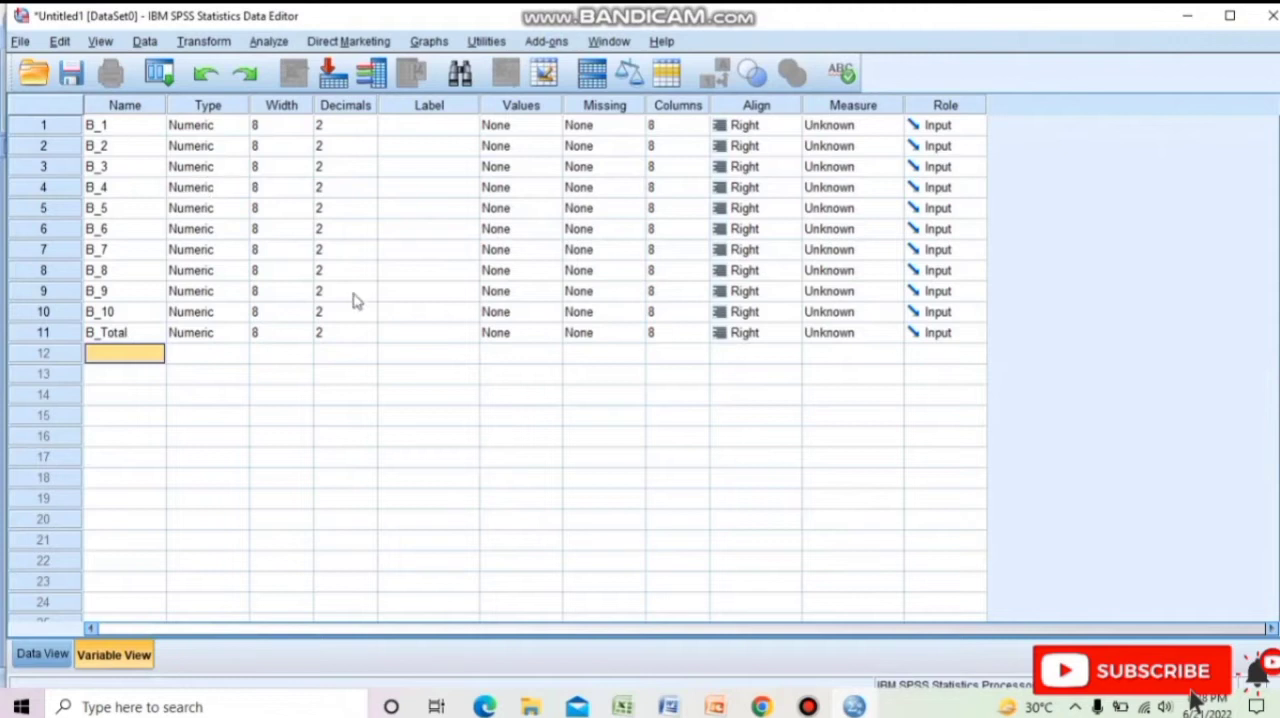
Set the decimals to 0 for all eleven variables, from B_1 through B_10 and B_Total.
{"action": "left_click", "coordinate": [360, 126]}
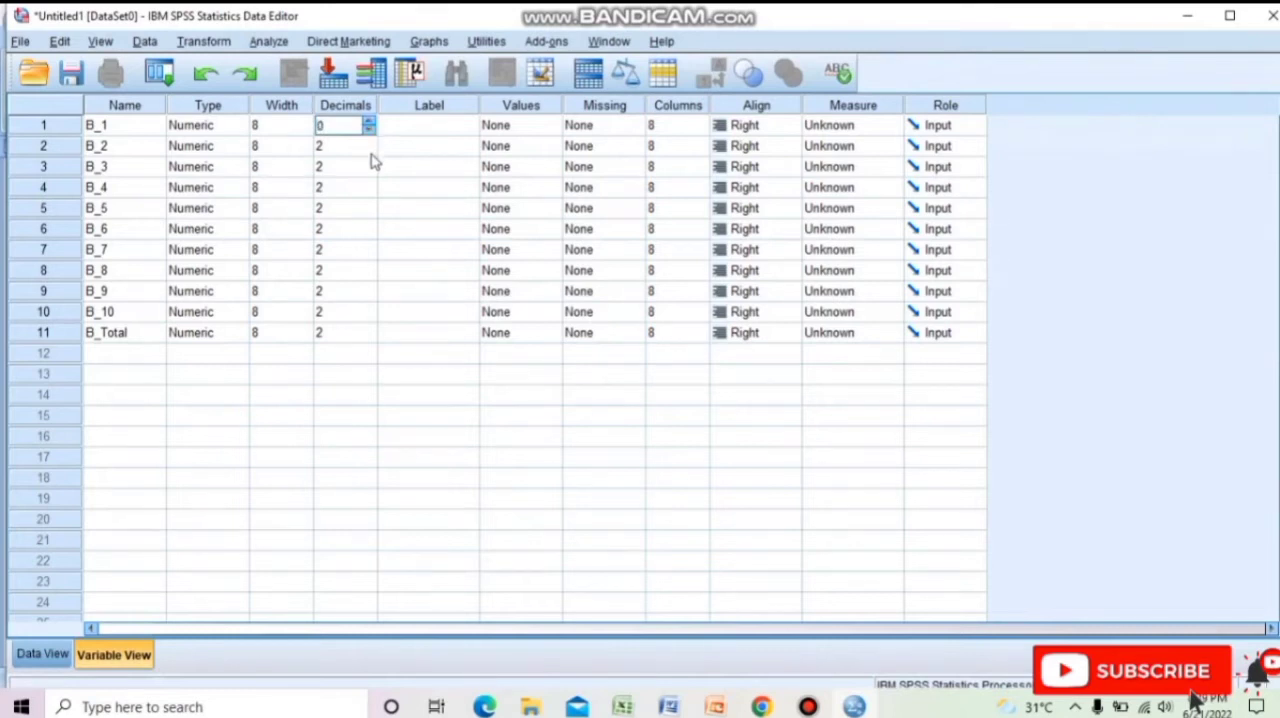
{"action": "left_click", "coordinate": [371, 153]}
{"action": "left_click", "coordinate": [371, 176]}
{"action": "left_click", "coordinate": [371, 199]}
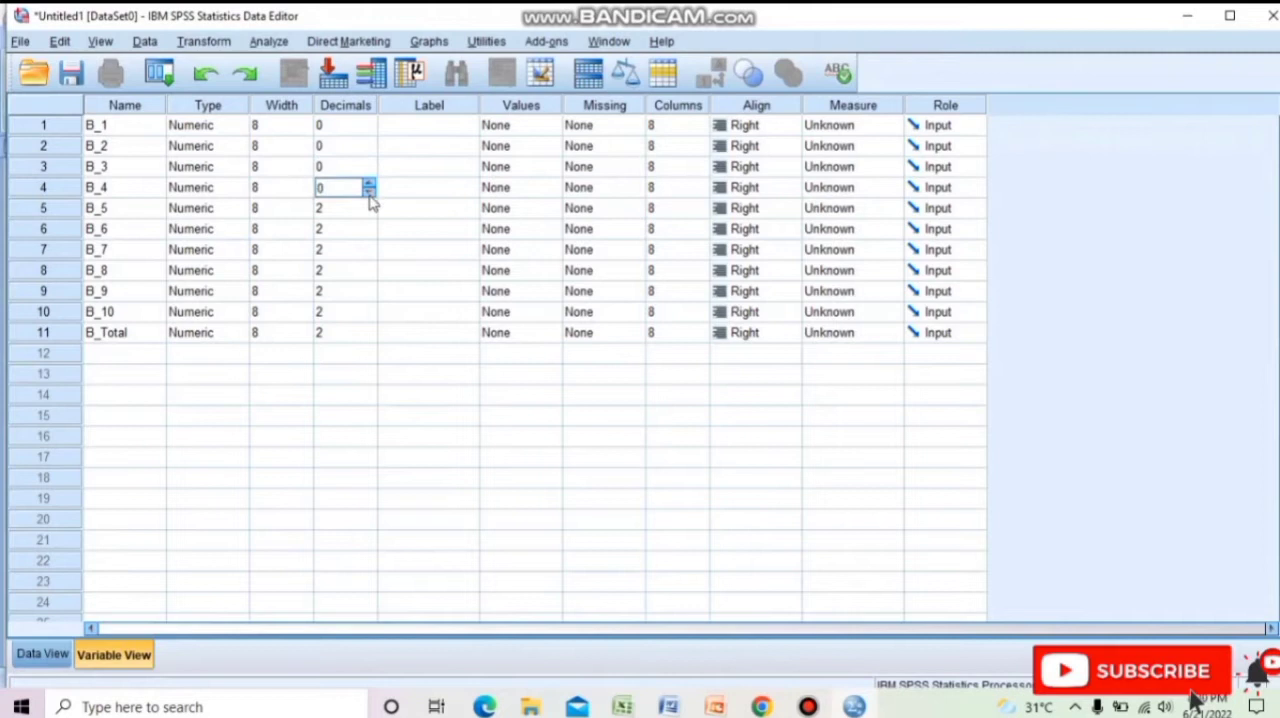
{"action": "left_click", "coordinate": [370, 217]}
{"action": "left_click", "coordinate": [370, 217]}
{"action": "left_click", "coordinate": [370, 236]}
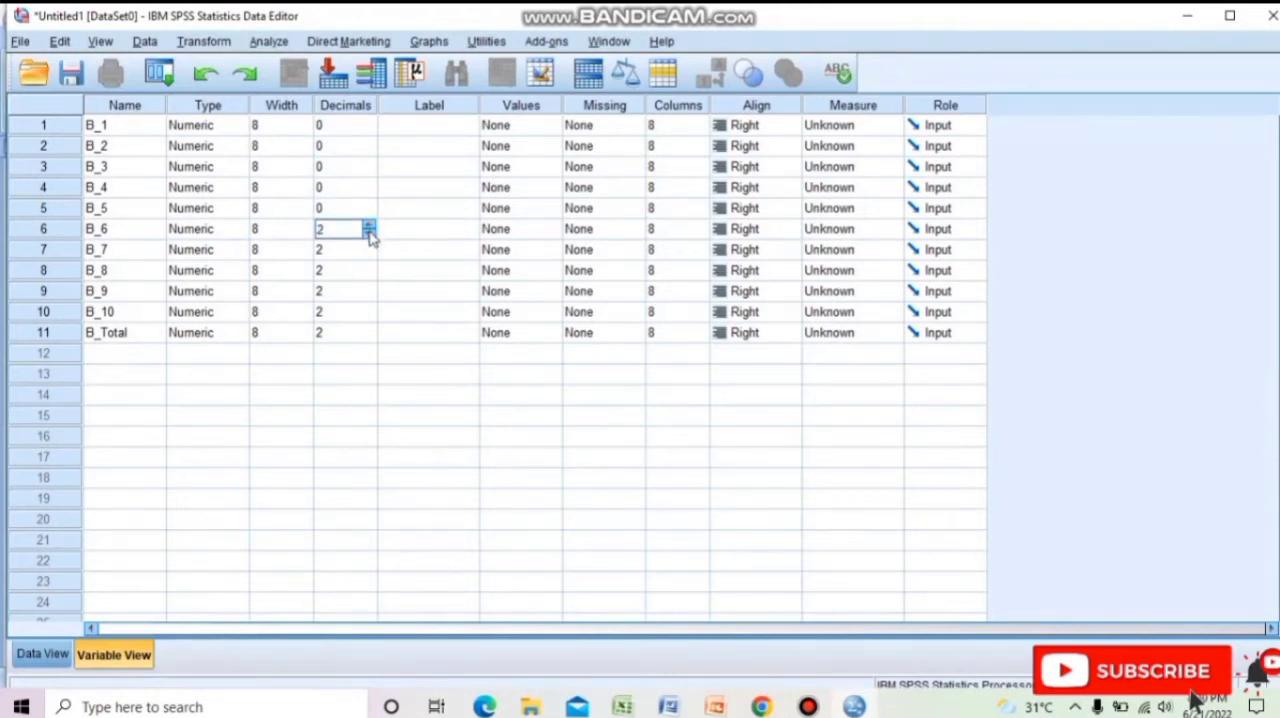
{"action": "left_click", "coordinate": [370, 236]}
{"action": "left_click", "coordinate": [371, 255]}
{"action": "left_click", "coordinate": [370, 277]}
{"action": "left_click", "coordinate": [369, 297]}
{"action": "left_click", "coordinate": [369, 297]}
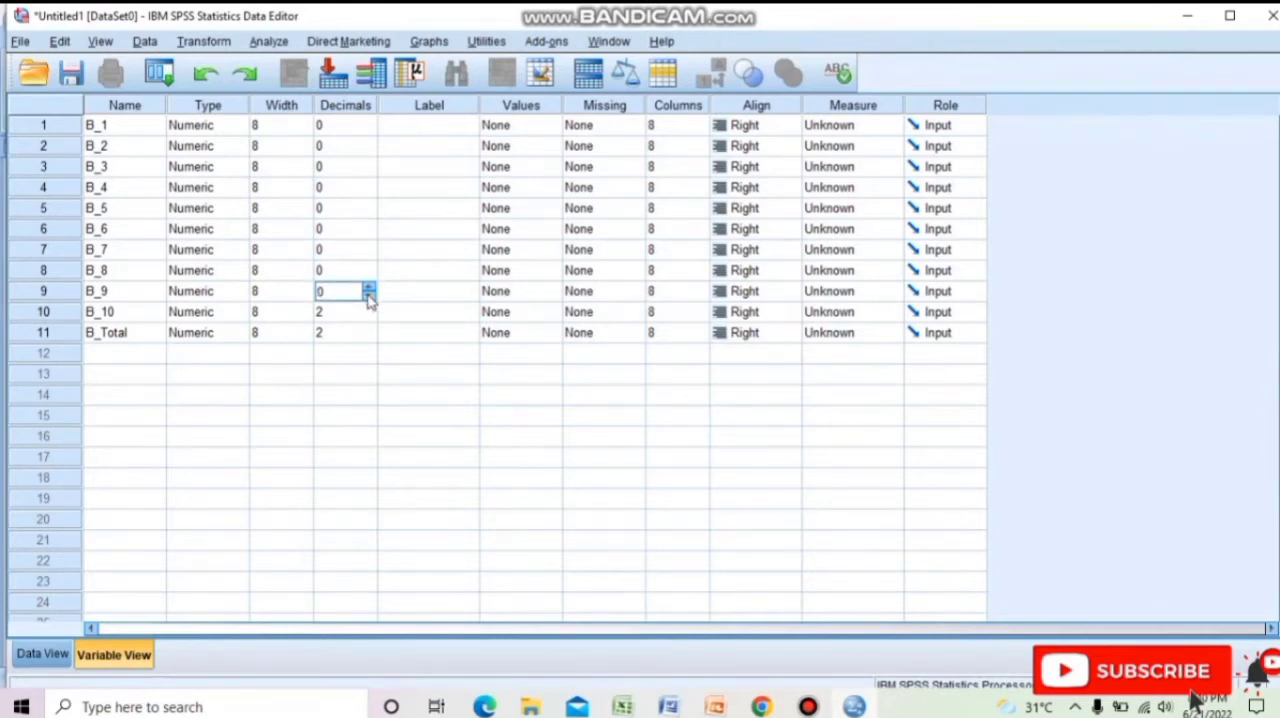
{"action": "left_click", "coordinate": [369, 318]}
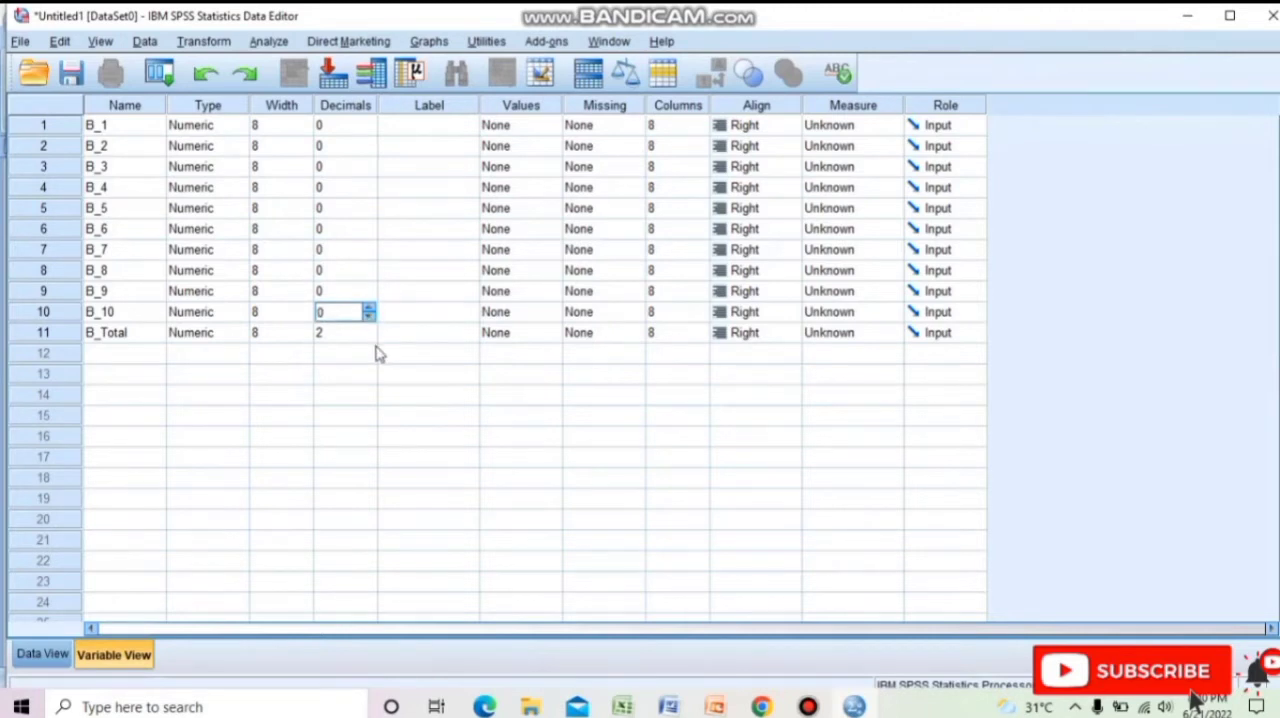
{"action": "left_click", "coordinate": [370, 340]}
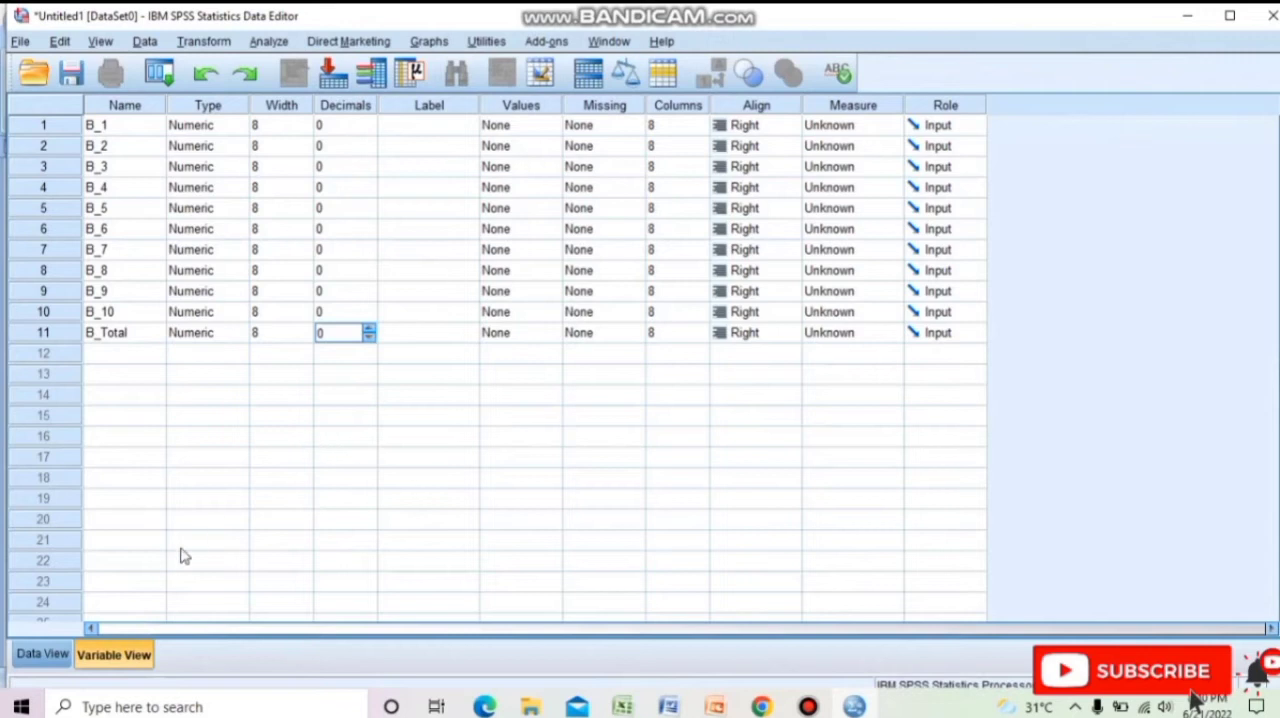
Switch from the variable definitions to the empty data grid and select the first case's B_1 cell.
{"action": "left_click", "coordinate": [47, 655]}
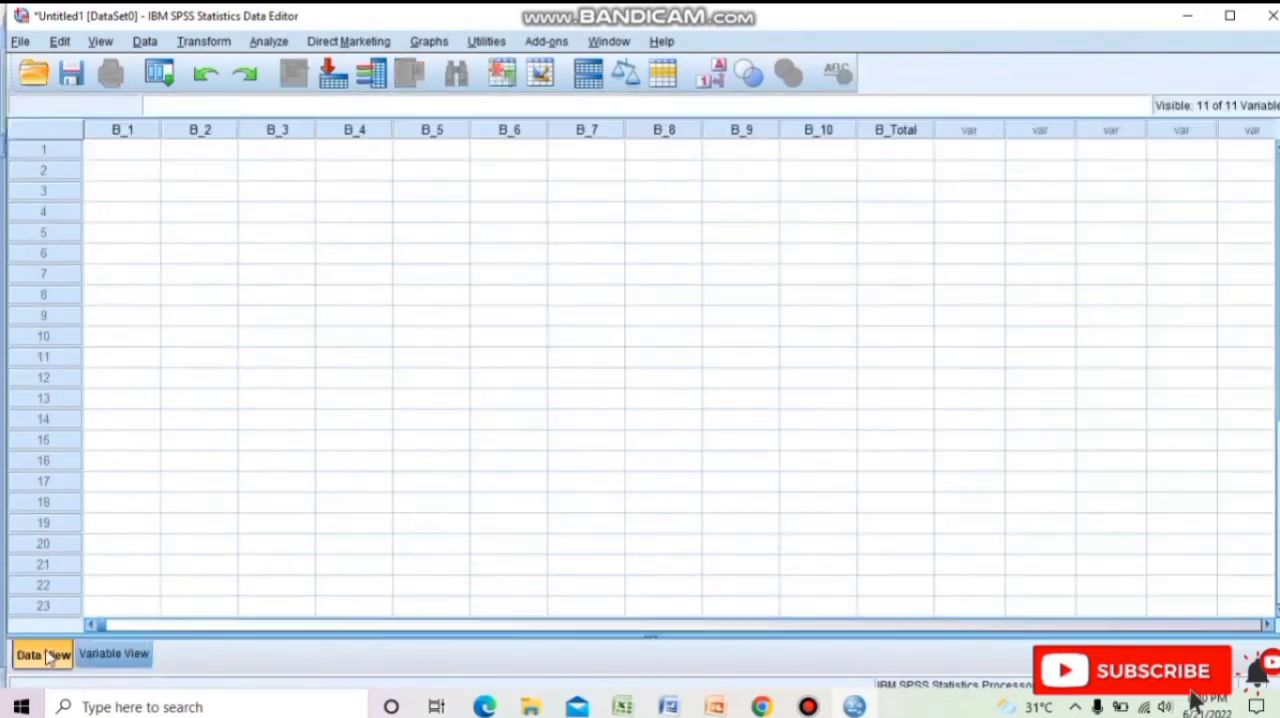
{"action": "left_click", "coordinate": [276, 315]}
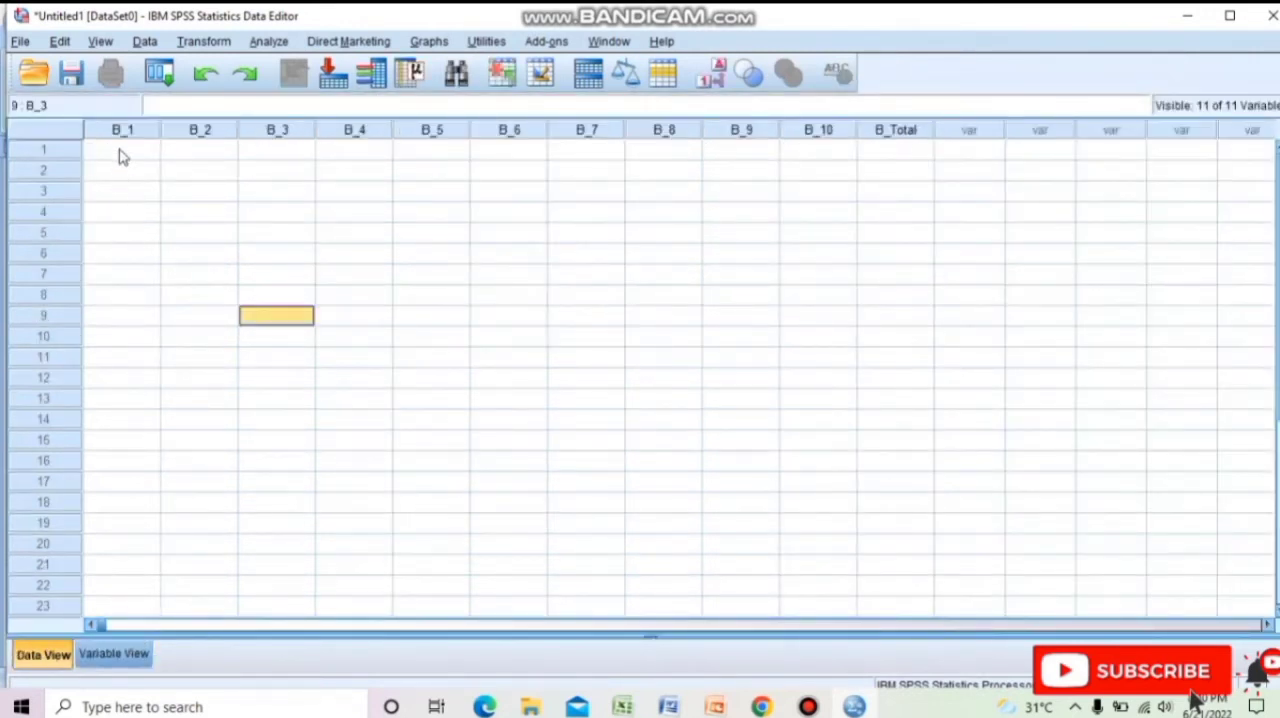
{"action": "left_click", "coordinate": [120, 153]}
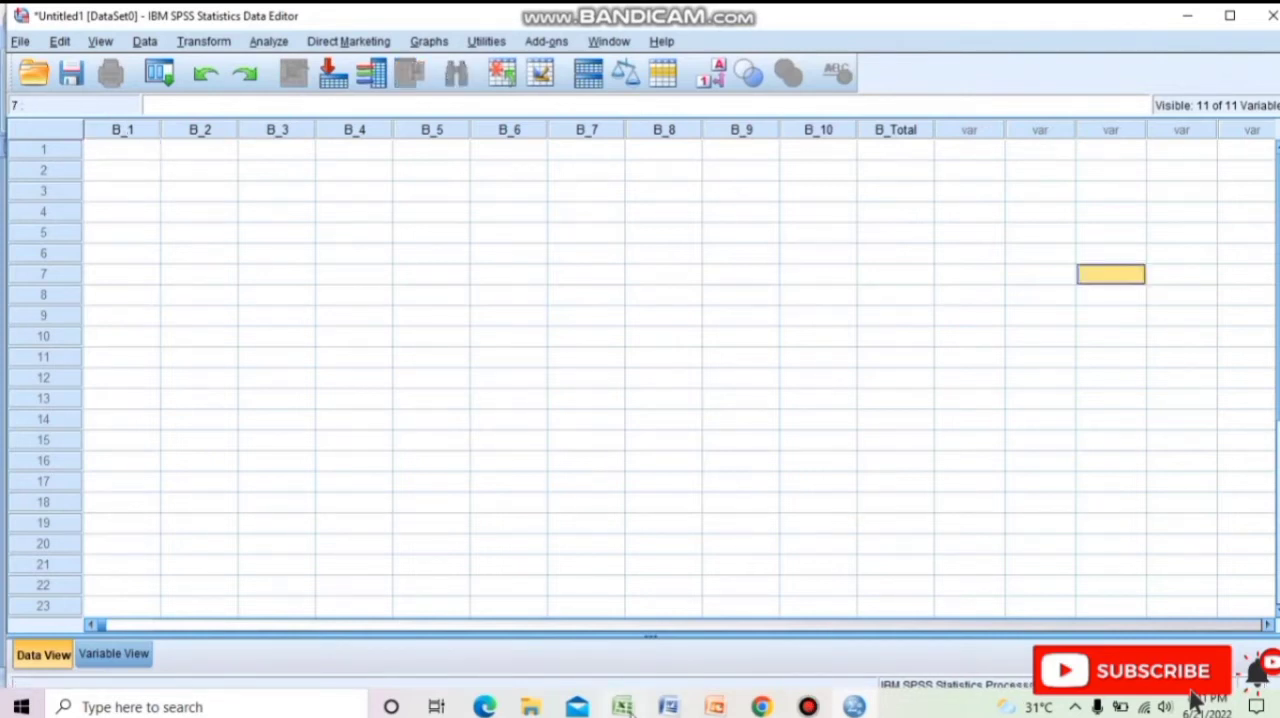
Switch to the Excel workbook, maximize it, and copy the item scores and totals in B3:L33, including the sum row.
{"action": "left_click", "coordinate": [622, 707]}
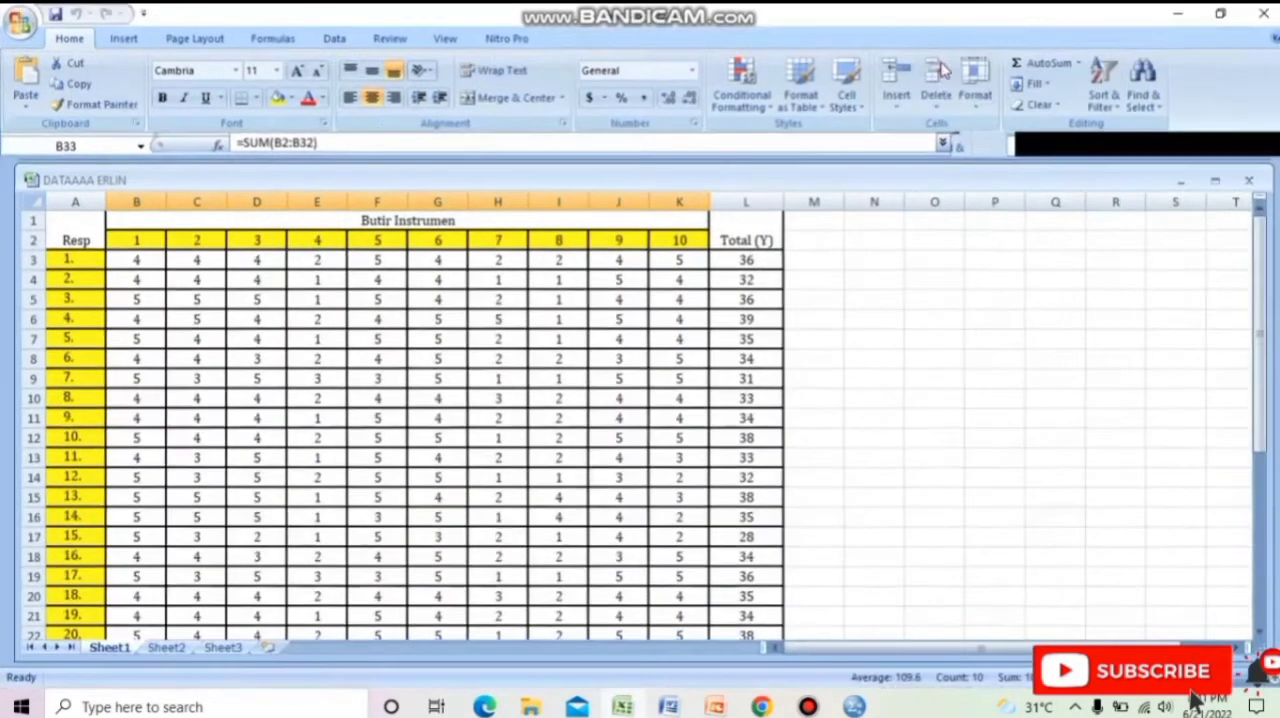
{"action": "left_click", "coordinate": [942, 66]}
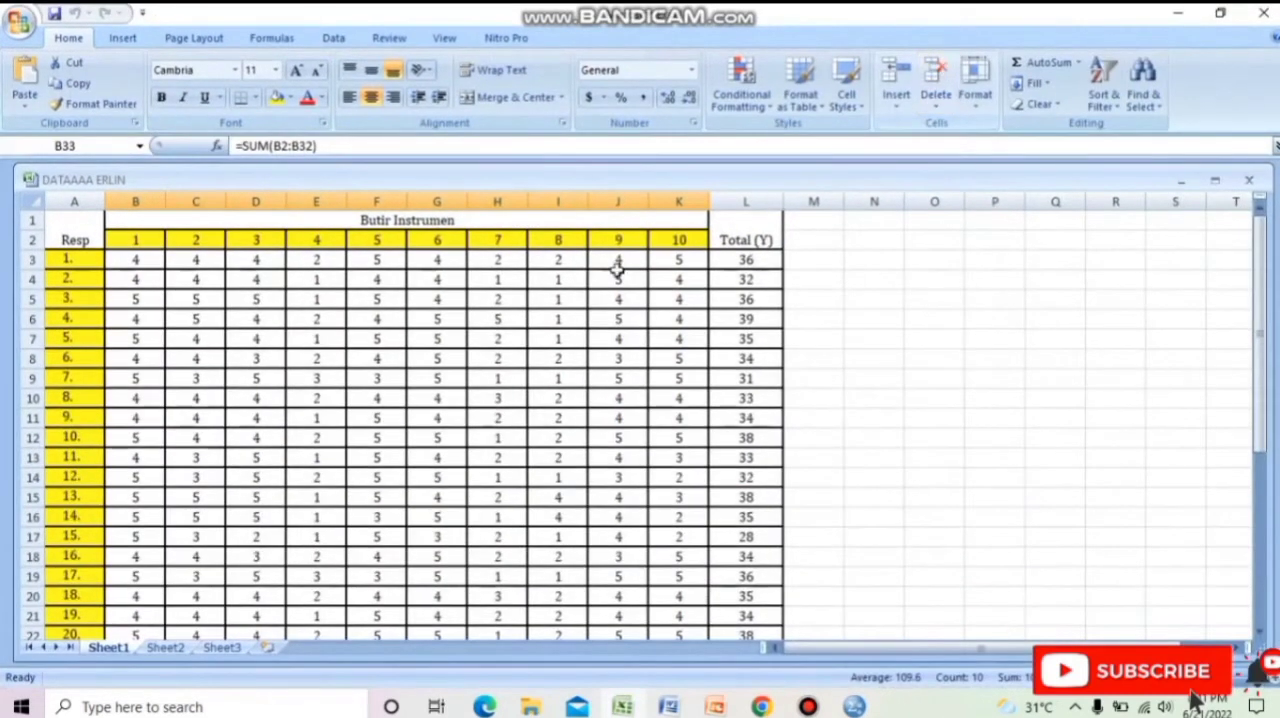
{"action": "left_click", "coordinate": [158, 259]}
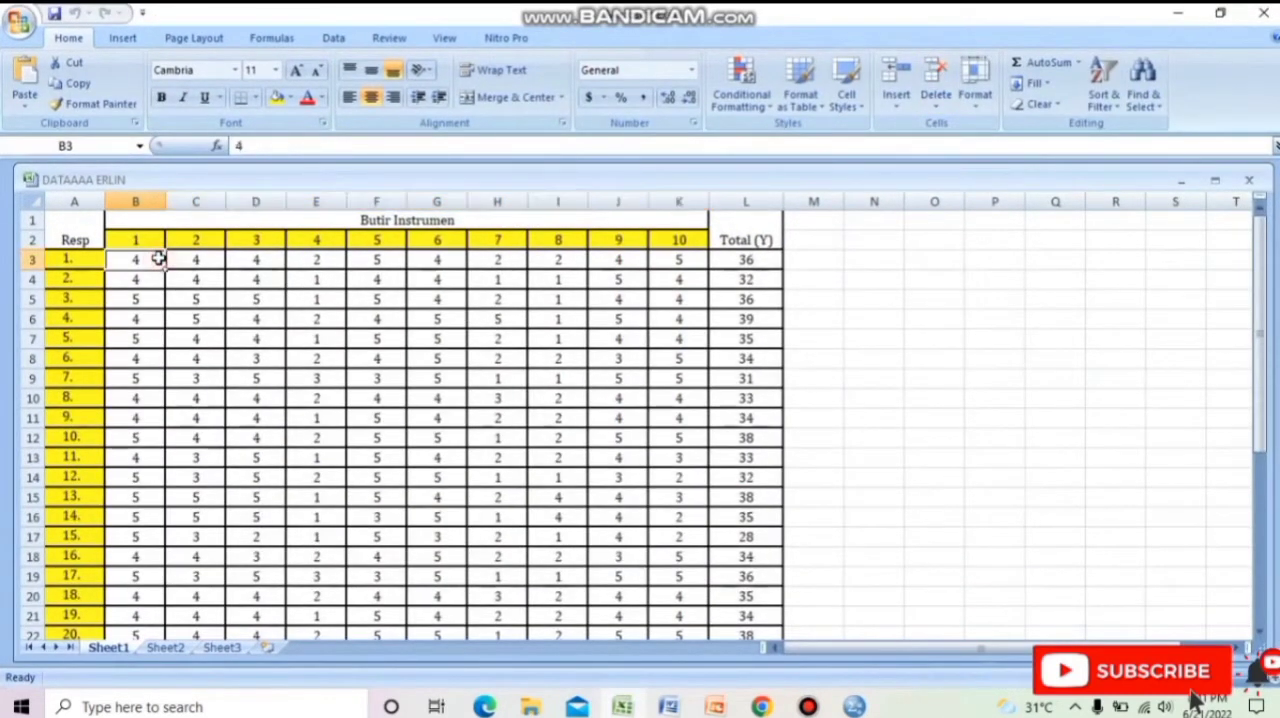
{"action": "key", "text": "shift+Down"}
{"action": "key", "text": "shift+Down"}
{"action": "key", "text": "shift+Down"}
{"action": "key", "text": "shift+Down"}
{"action": "key", "text": "shift+Down"}
{"action": "key", "text": "shift+Down"}
{"action": "key", "text": "shift+Down"}
{"action": "key", "text": "shift+Down"}
{"action": "key", "text": "shift+Down"}
{"action": "key", "text": "shift+Down"}
{"action": "key", "text": "shift+Down"}
{"action": "key", "text": "shift+Down"}
{"action": "key", "text": "shift+Down"}
{"action": "key", "text": "shift+Down"}
{"action": "key", "text": "shift+Down"}
{"action": "key", "text": "shift+Down"}
{"action": "key", "text": "shift+Down"}
{"action": "key", "text": "shift+Down"}
{"action": "key", "text": "shift+Down"}
{"action": "key", "text": "shift+Down"}
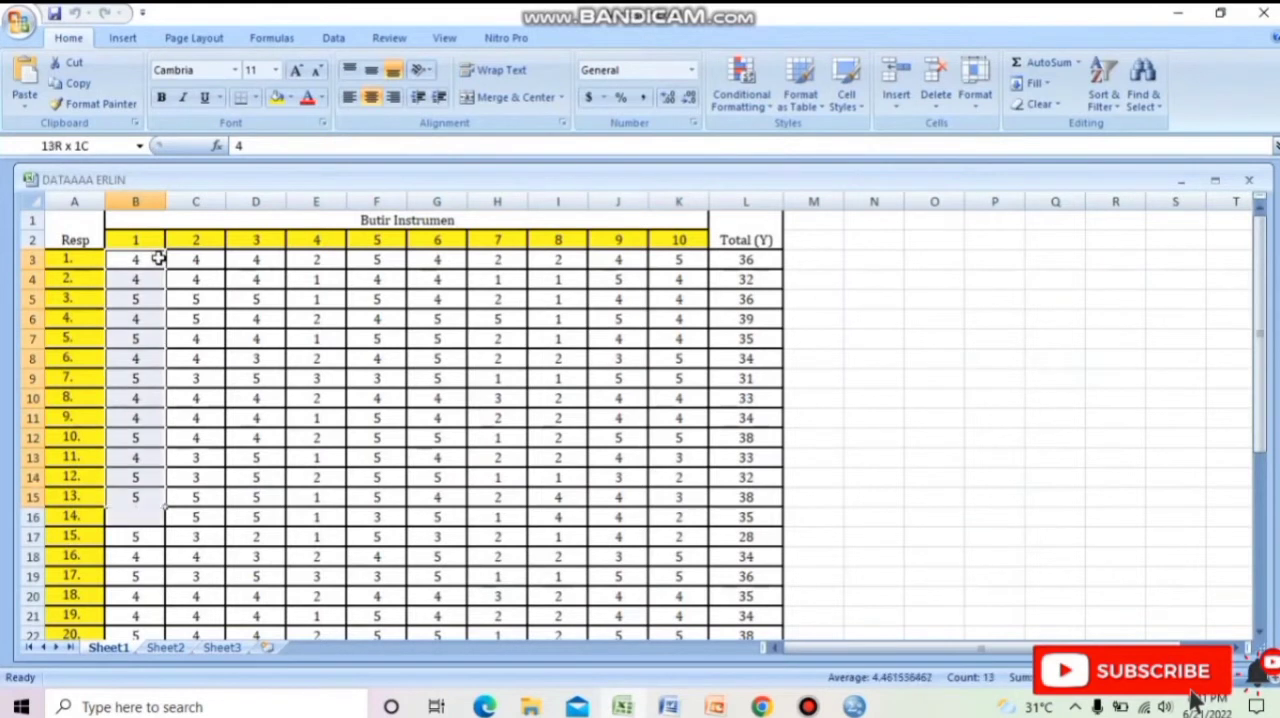
{"action": "key", "text": "shift+Down"}
{"action": "key", "text": "shift+Down"}
{"action": "key", "text": "shift+Down"}
{"action": "key", "text": "shift+Down"}
{"action": "key", "text": "shift+Down"}
{"action": "key", "text": "shift+Down"}
{"action": "key", "text": "shift+Down"}
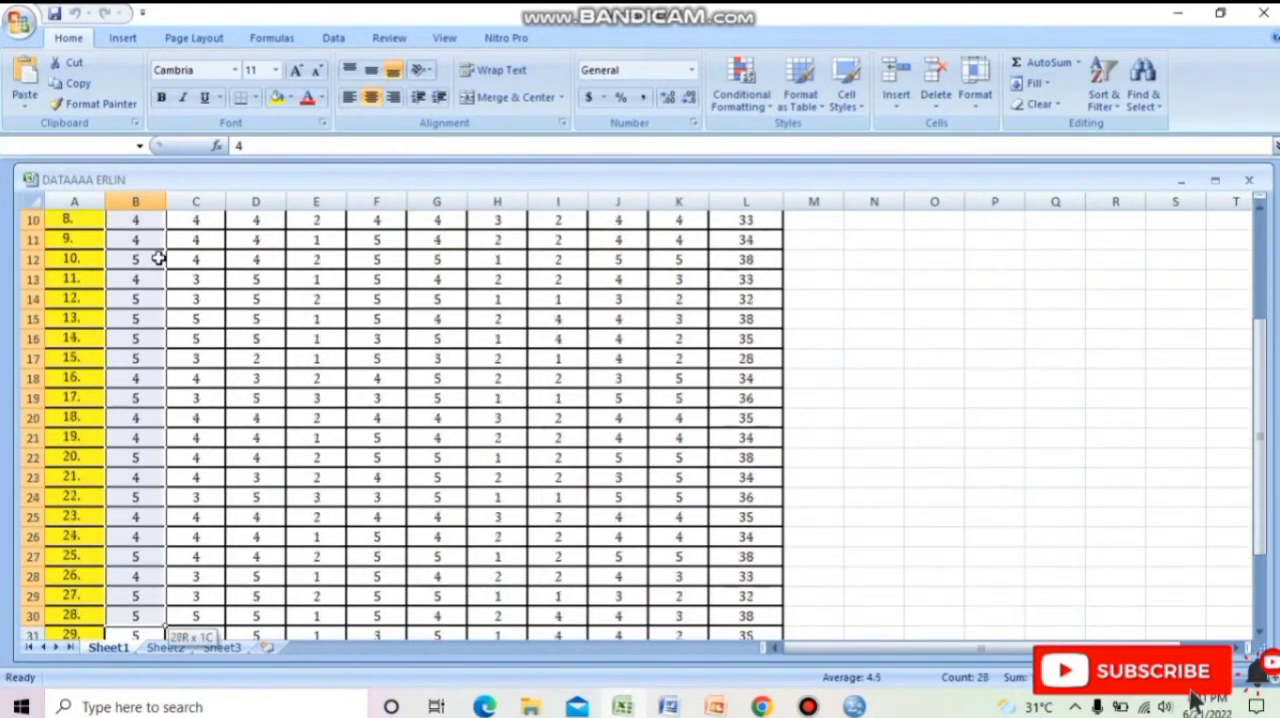
{"action": "key", "text": "shift+Down"}
{"action": "key", "text": "shift+Down"}
{"action": "key", "text": "shift+Right"}
{"action": "key", "text": "shift+Right"}
{"action": "key", "text": "shift+Right"}
{"action": "key", "text": "shift+Right"}
{"action": "key", "text": "shift+Right"}
{"action": "key", "text": "shift+Right"}
{"action": "key", "text": "shift+Right"}
{"action": "key", "text": "shift+Right"}
{"action": "key", "text": "shift+Right"}
{"action": "key", "text": "shift+Right"}
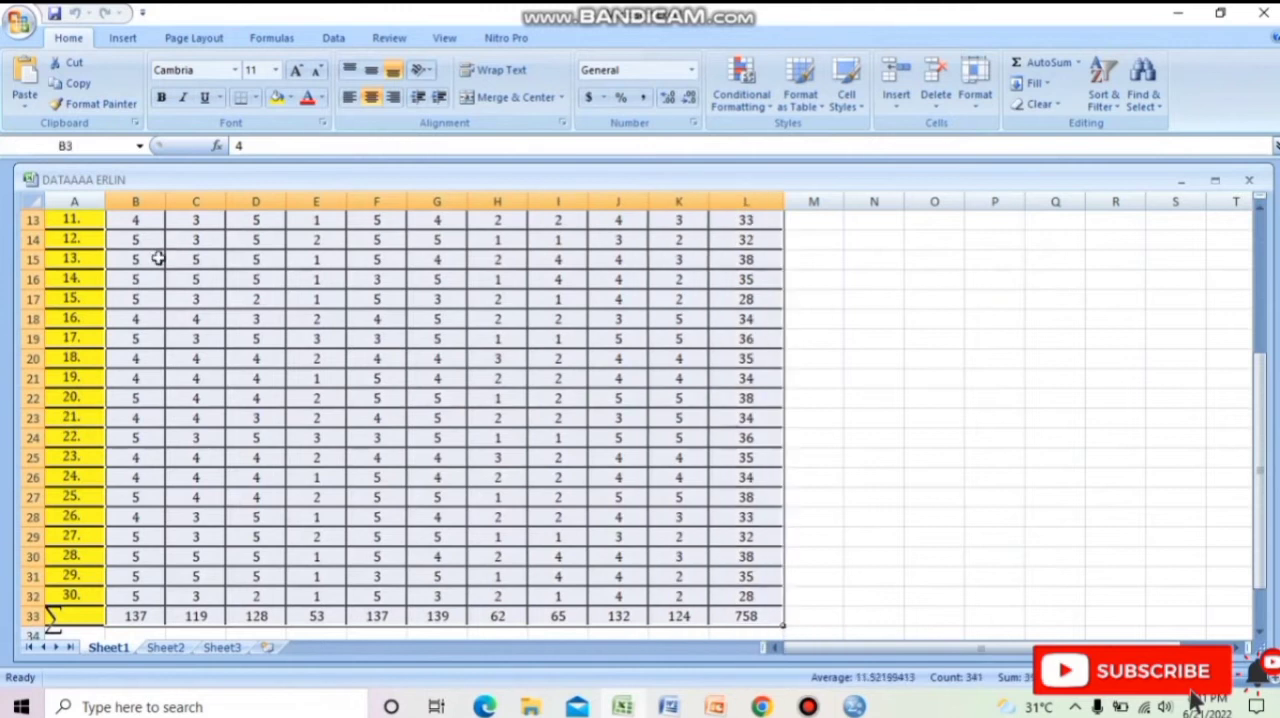
{"action": "right_click", "coordinate": [158, 258]}
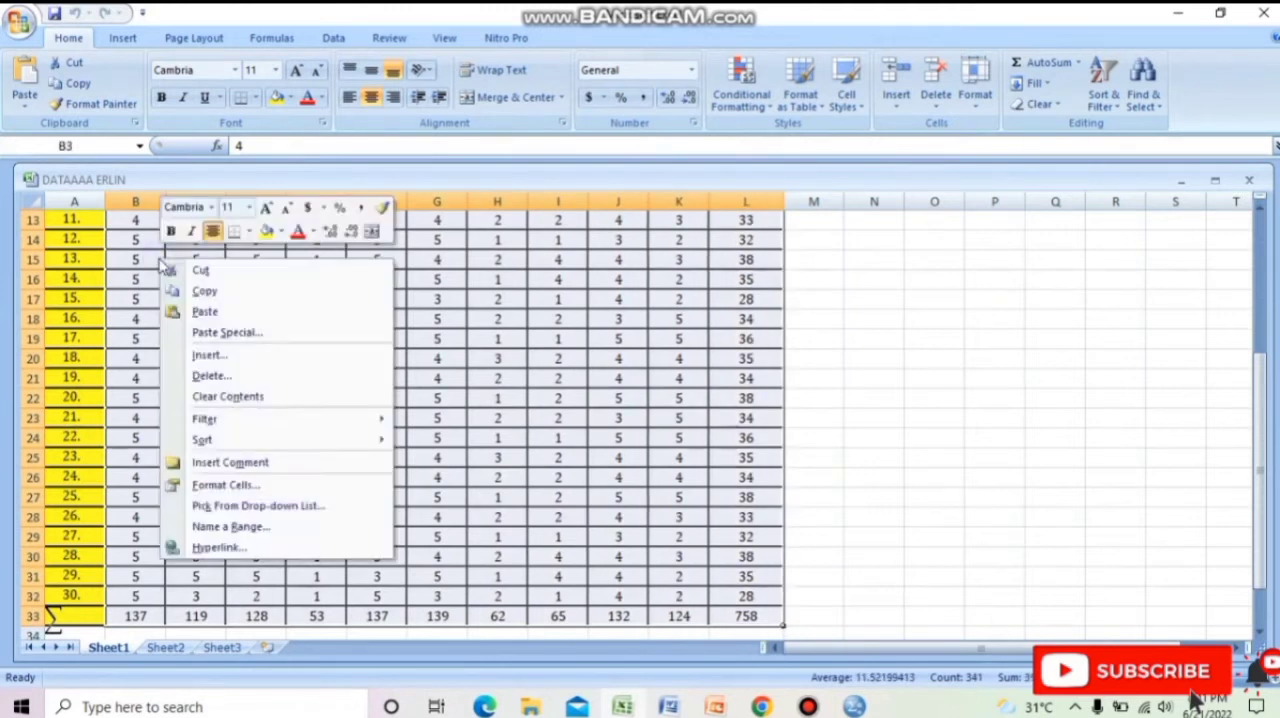
{"action": "left_click", "coordinate": [204, 291]}
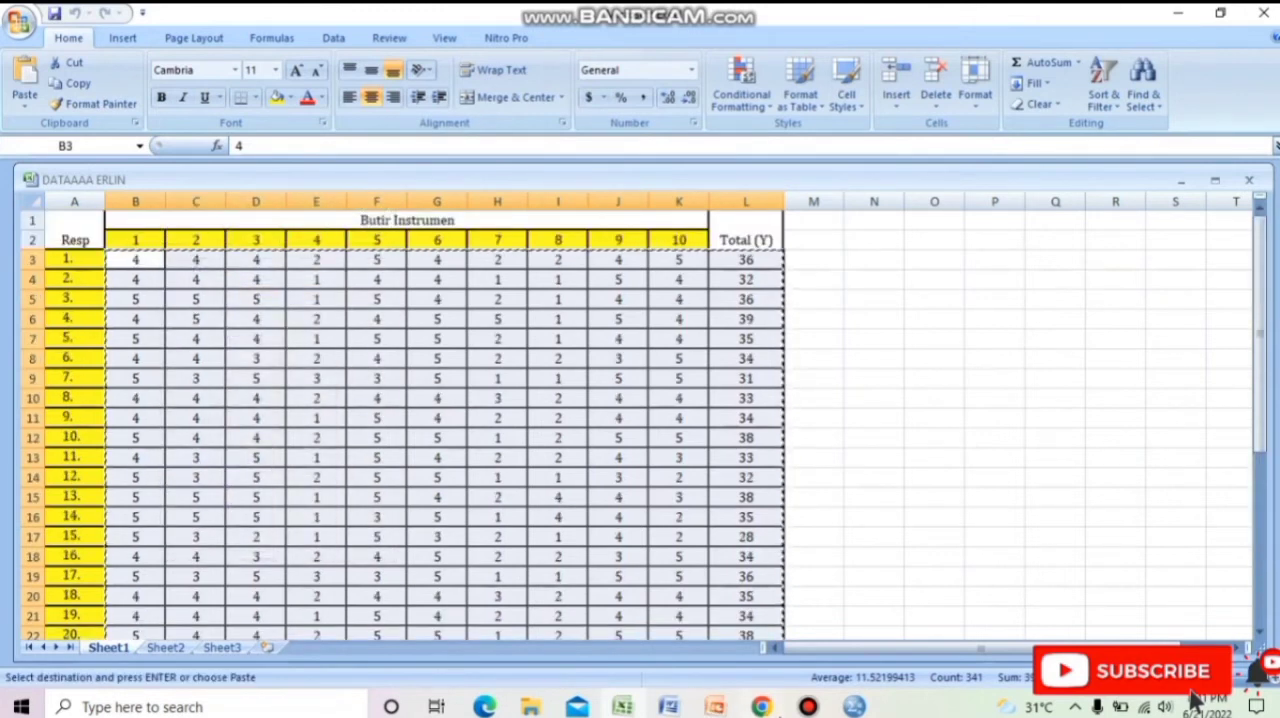
Switch back to SPSS and paste the copied scores into the data grid, starting at case 1 of B_1.
{"action": "key", "text": "alt+Tab"}
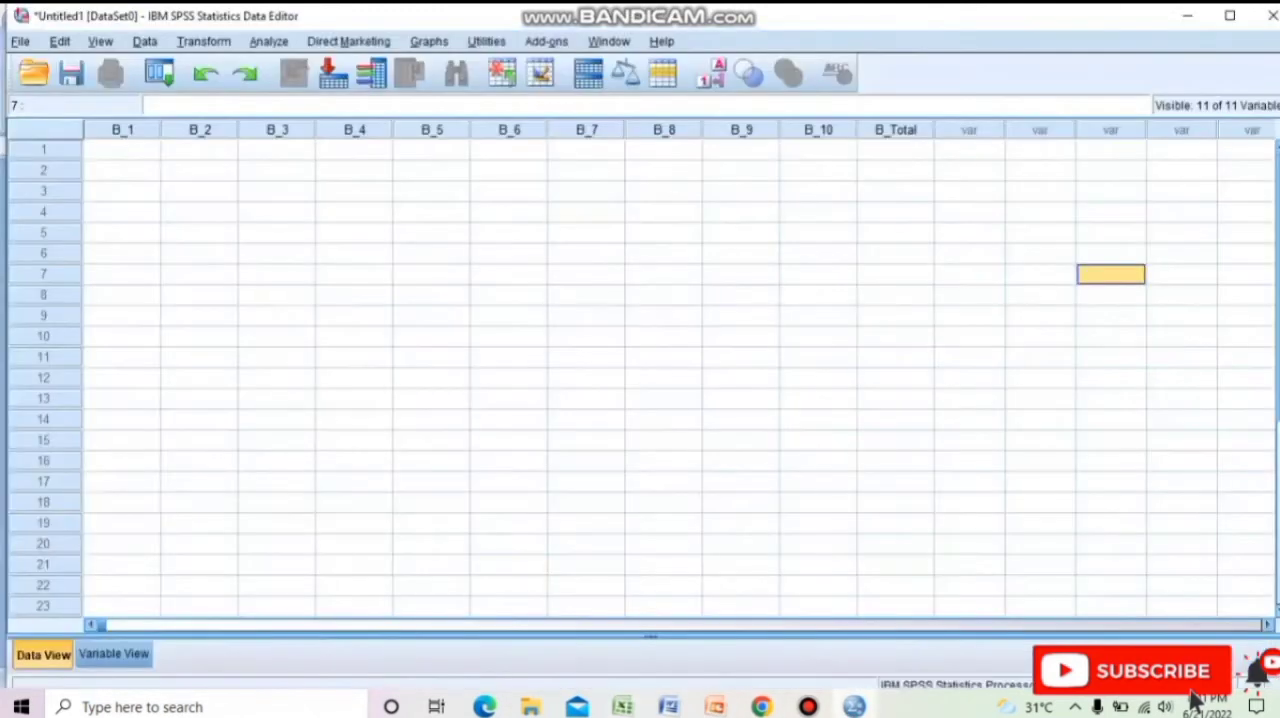
{"action": "left_click", "coordinate": [127, 157]}
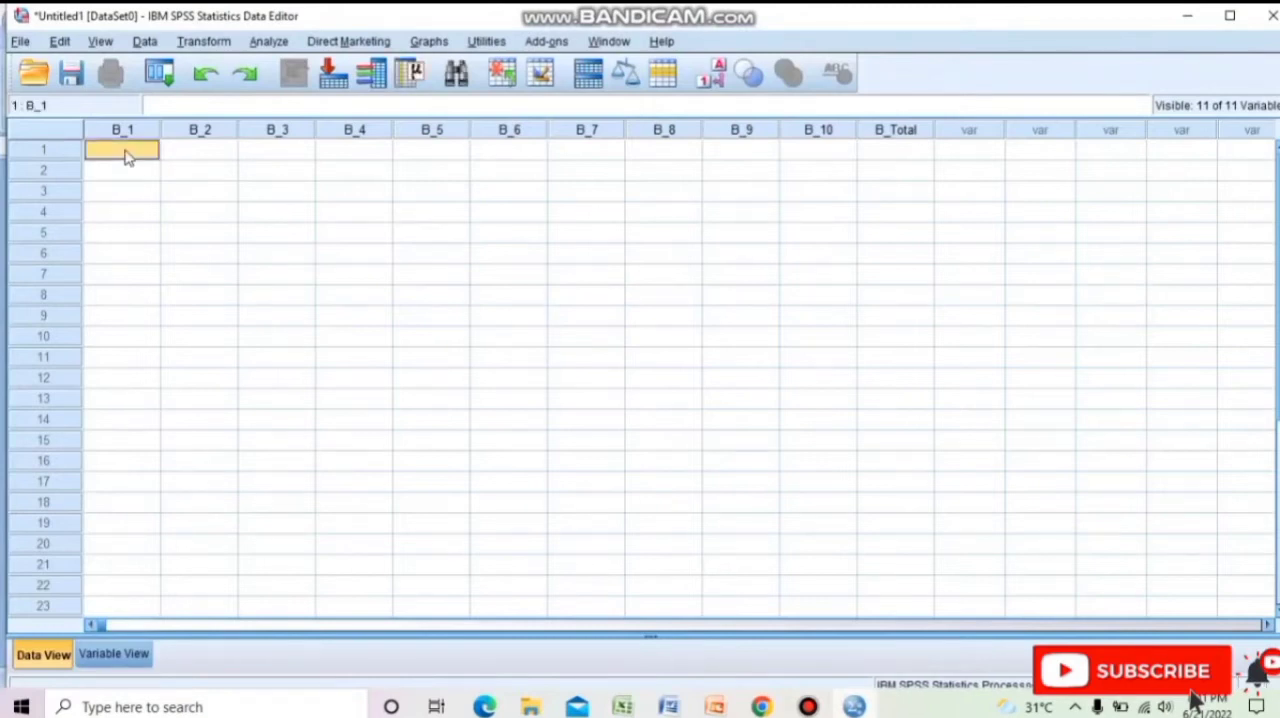
{"action": "right_click", "coordinate": [127, 157]}
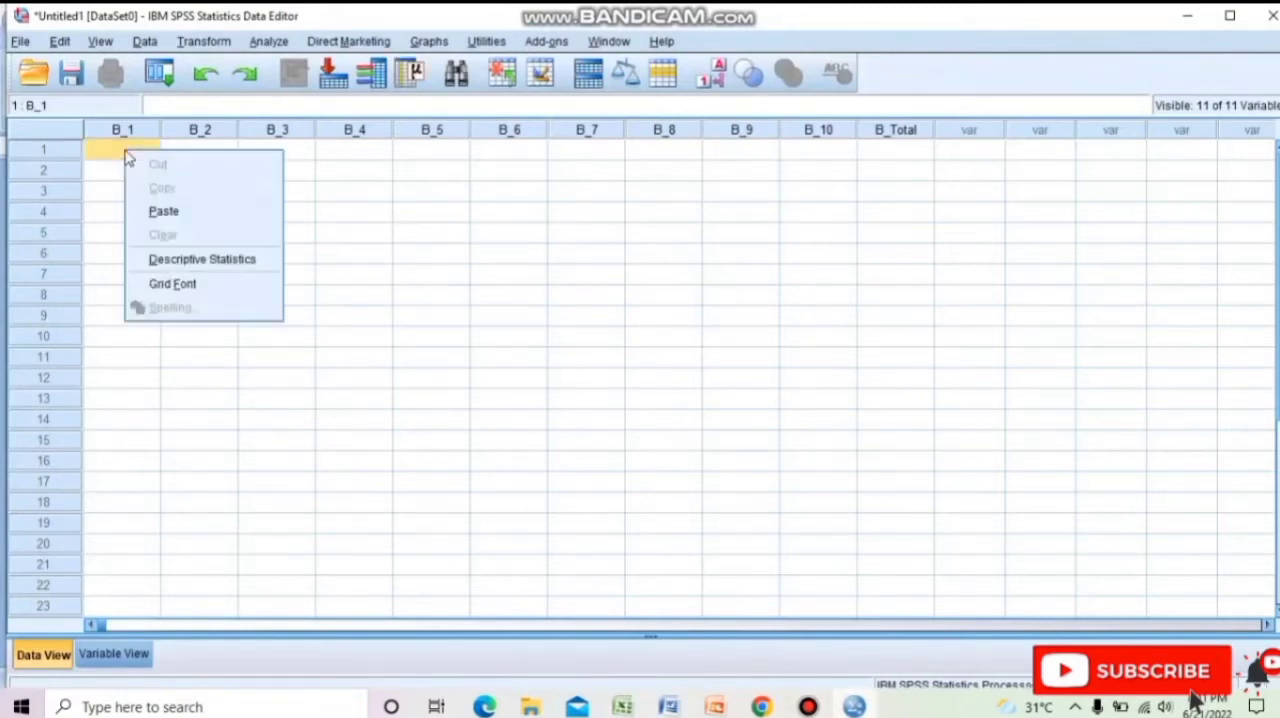
{"action": "left_click", "coordinate": [165, 212]}
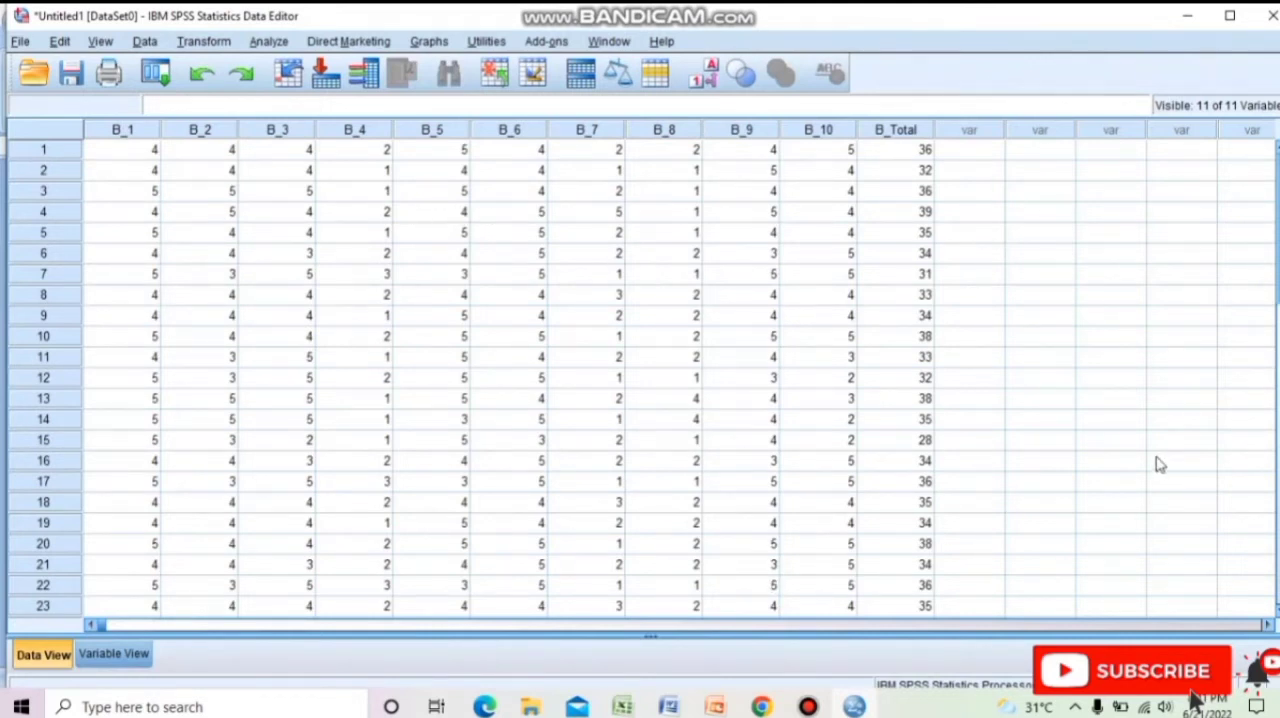
Compare the last pasted cases with the final rows and sum row of the Excel worksheet, returning to SPSS.
{"action": "scroll", "coordinate": [1035, 493], "scroll_direction": "down", "scroll_amount": 5}
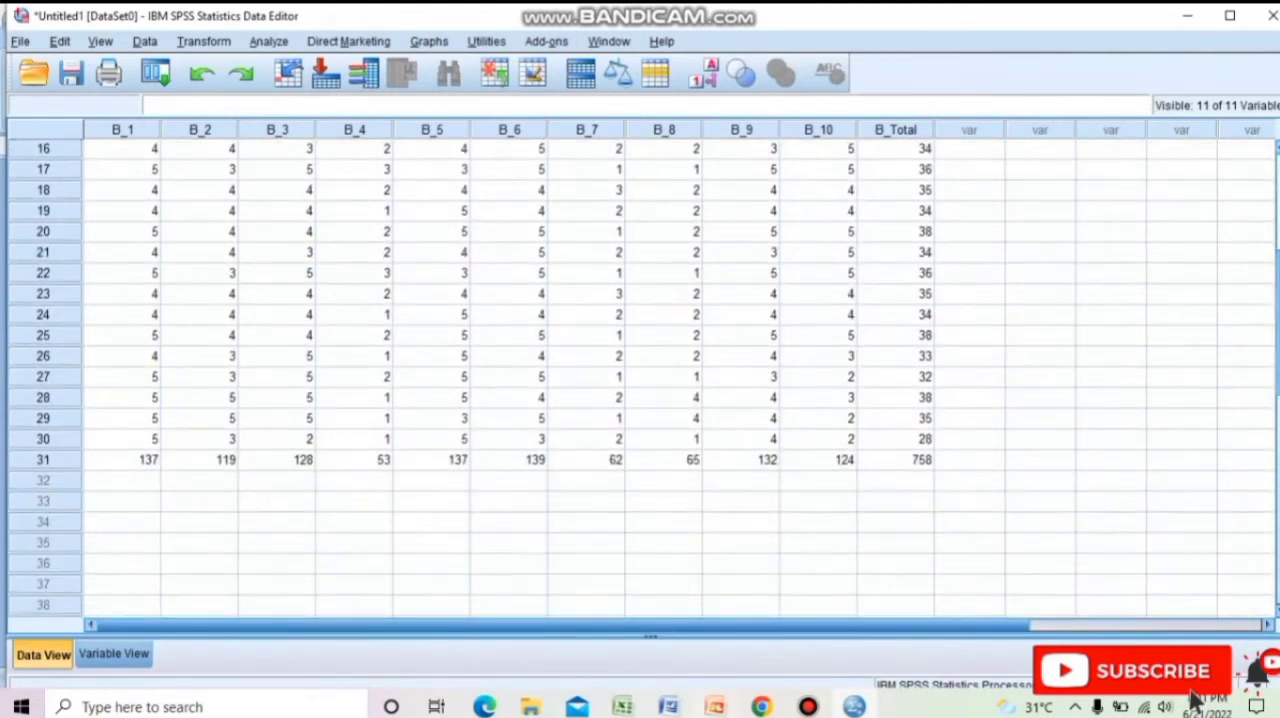
{"action": "mouse_move", "coordinate": [725, 707]}
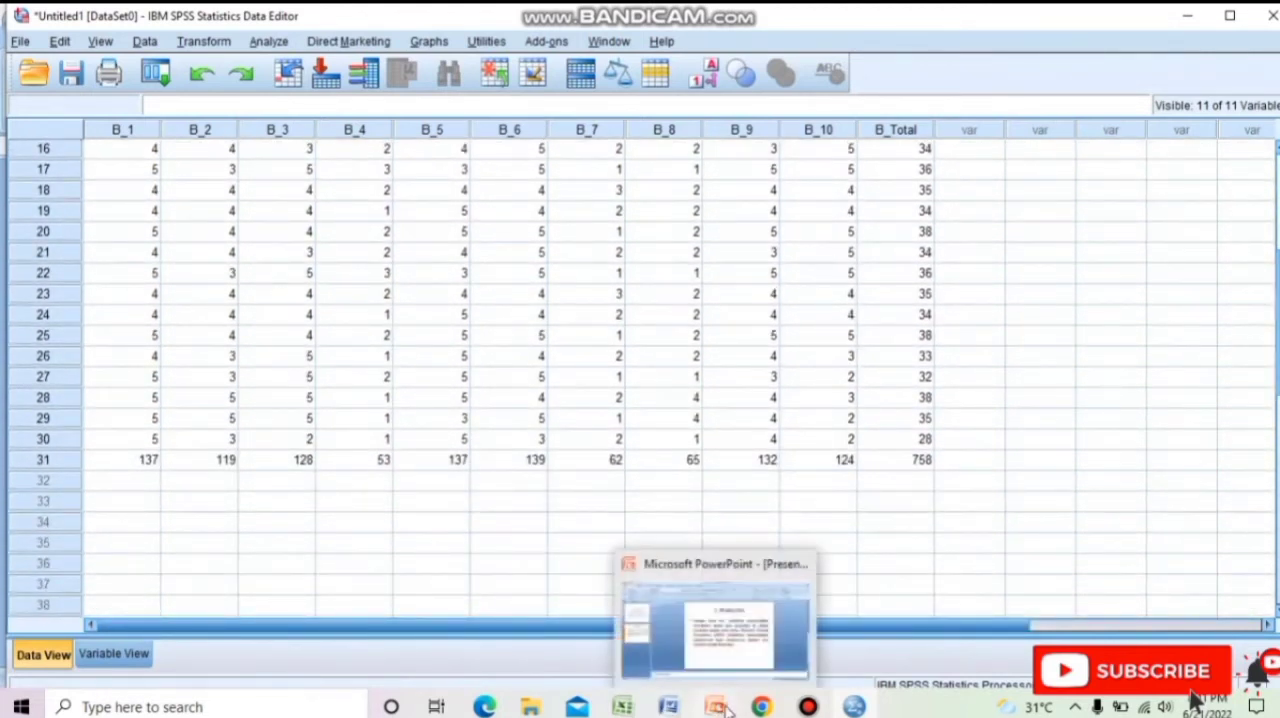
{"action": "mouse_move", "coordinate": [640, 708]}
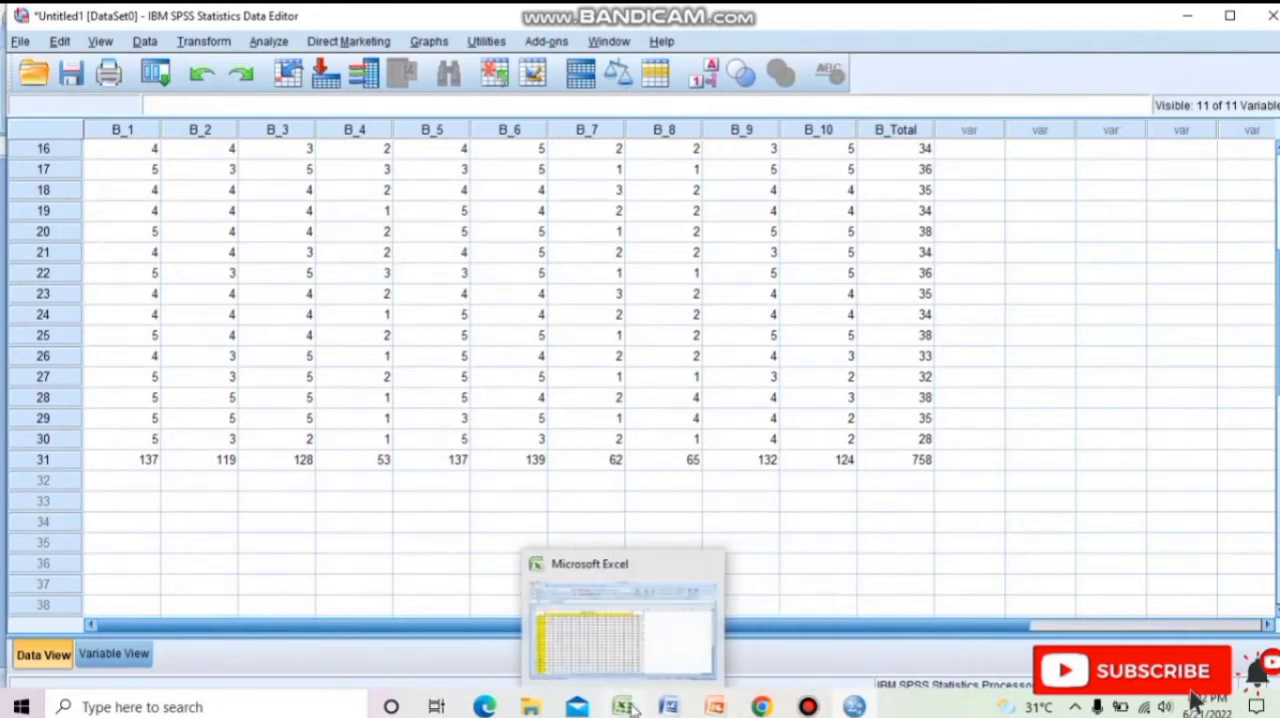
{"action": "left_click", "coordinate": [628, 662]}
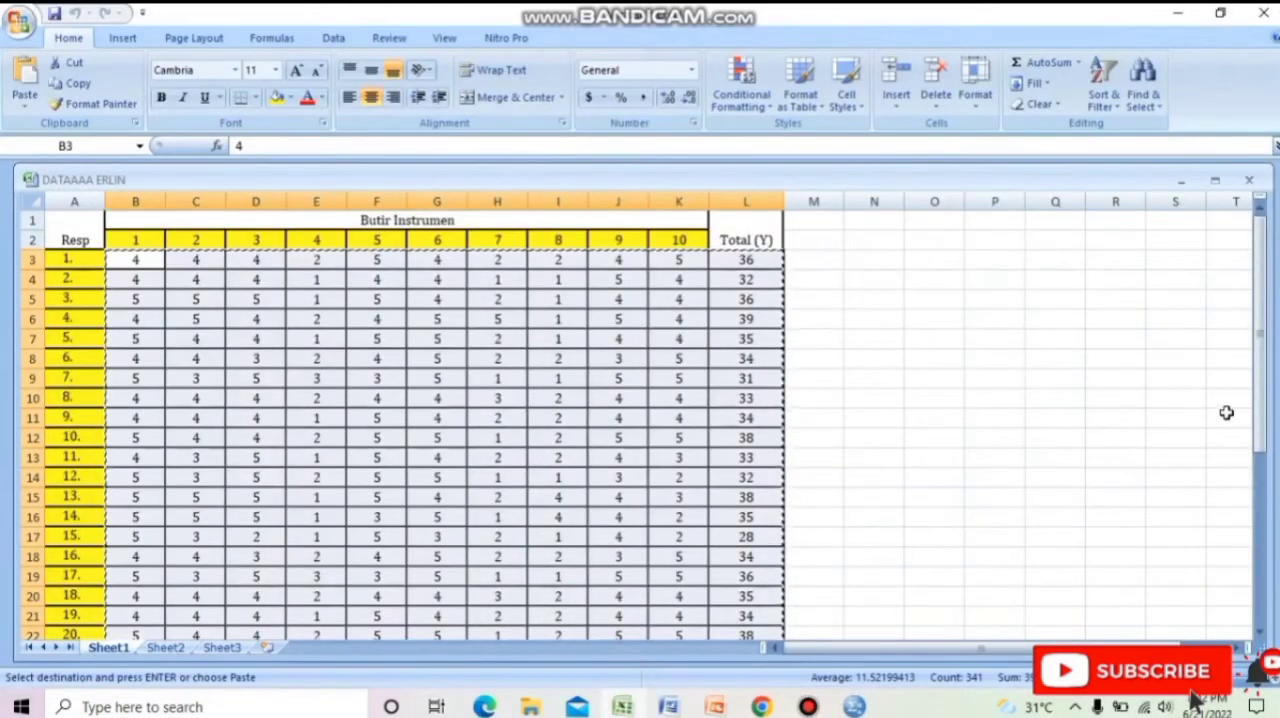
{"action": "left_click_drag", "start_coordinate": [1262, 438], "coordinate": [1265, 472]}
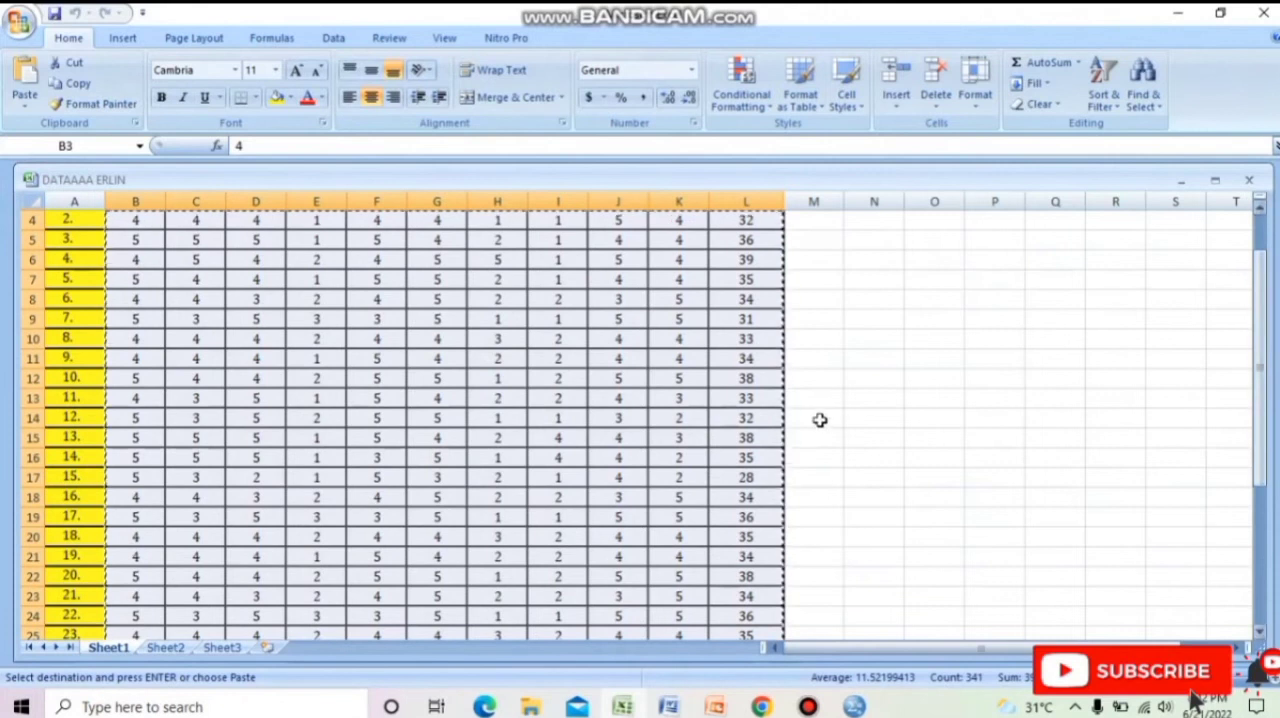
{"action": "left_click", "coordinate": [816, 419]}
{"action": "left_click_drag", "start_coordinate": [1262, 375], "coordinate": [1250, 531]}
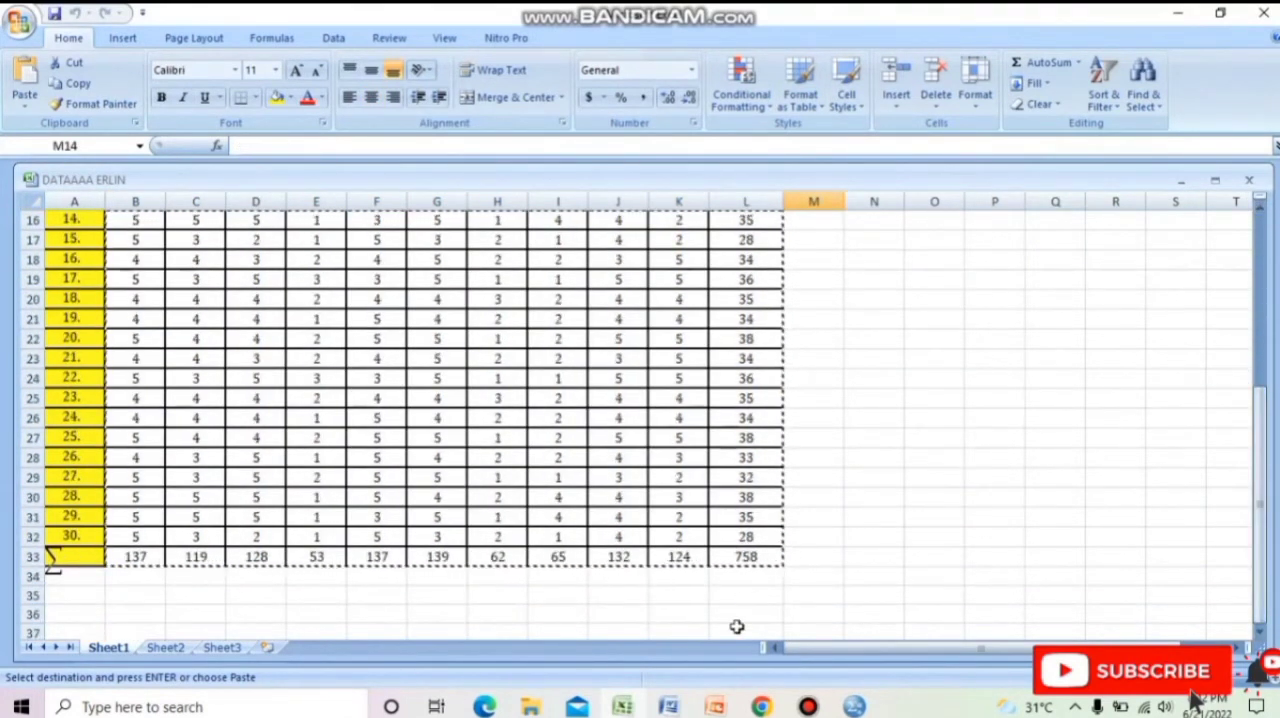
{"action": "left_click", "coordinate": [850, 710]}
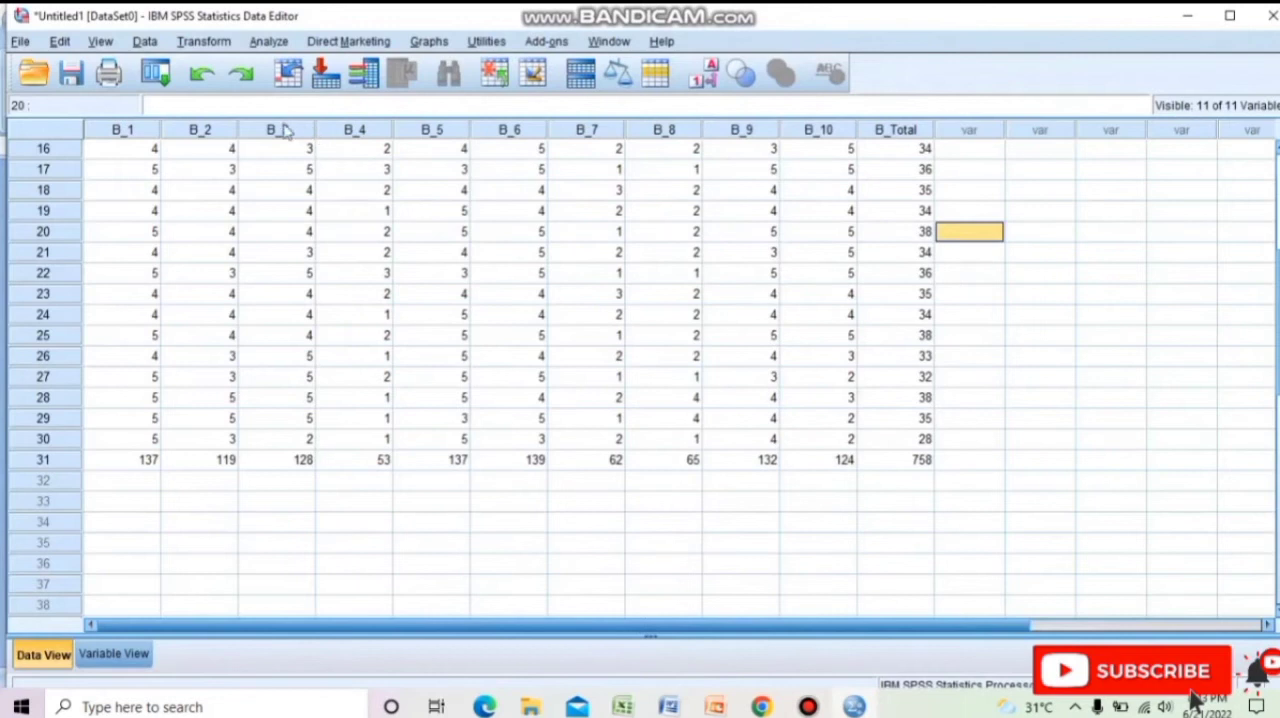
Start a bivariate correlation analysis and add items B_1, B_2 and B_3 to its variables.
{"action": "left_click", "coordinate": [268, 41]}
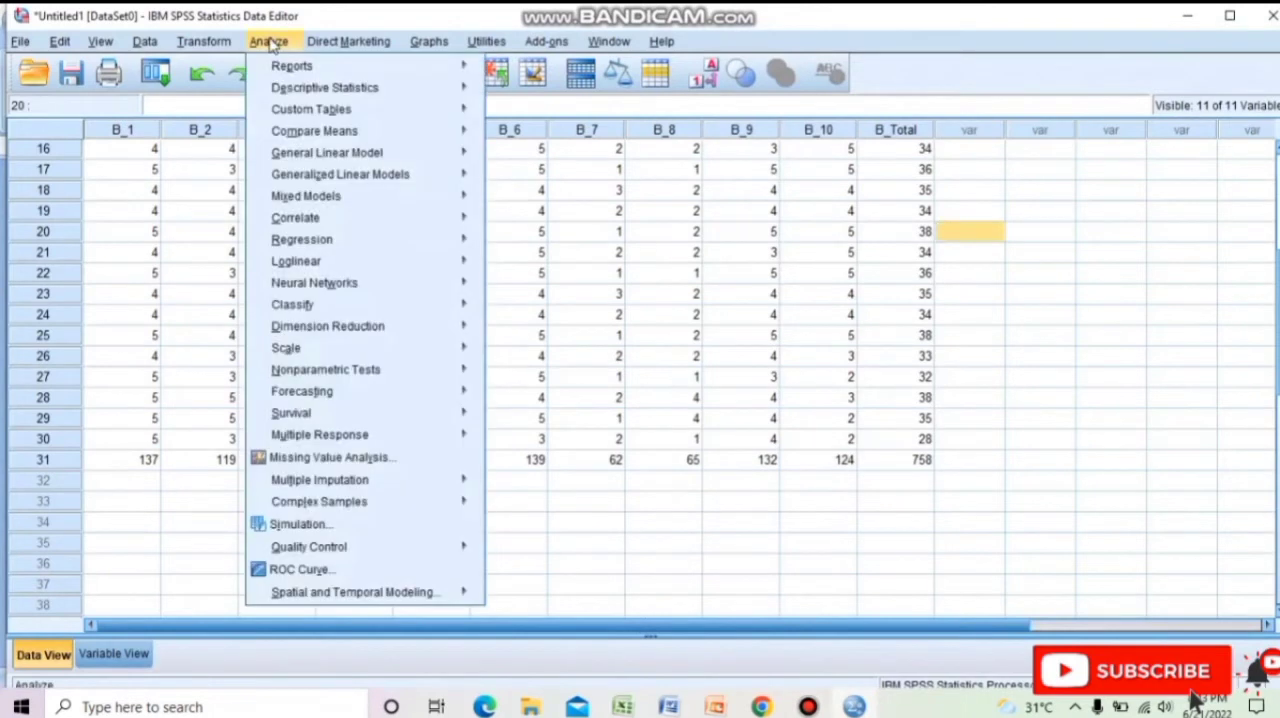
{"action": "mouse_move", "coordinate": [341, 226]}
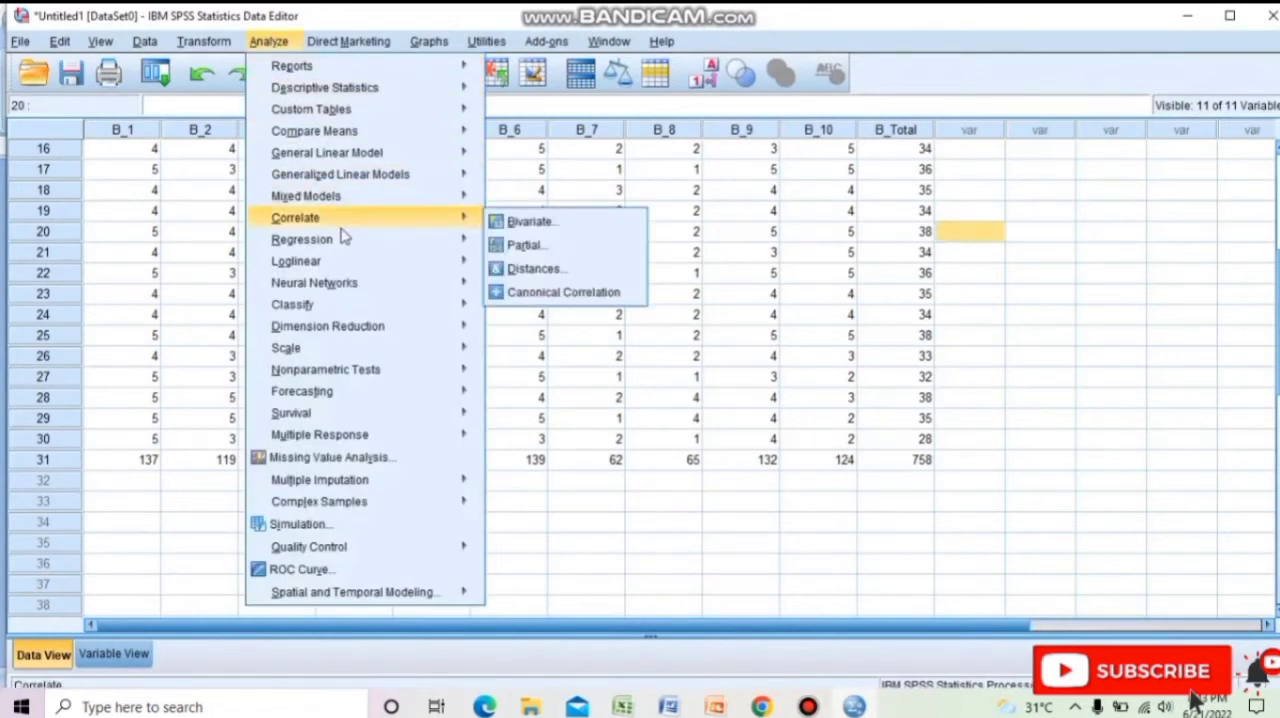
{"action": "left_click", "coordinate": [500, 226]}
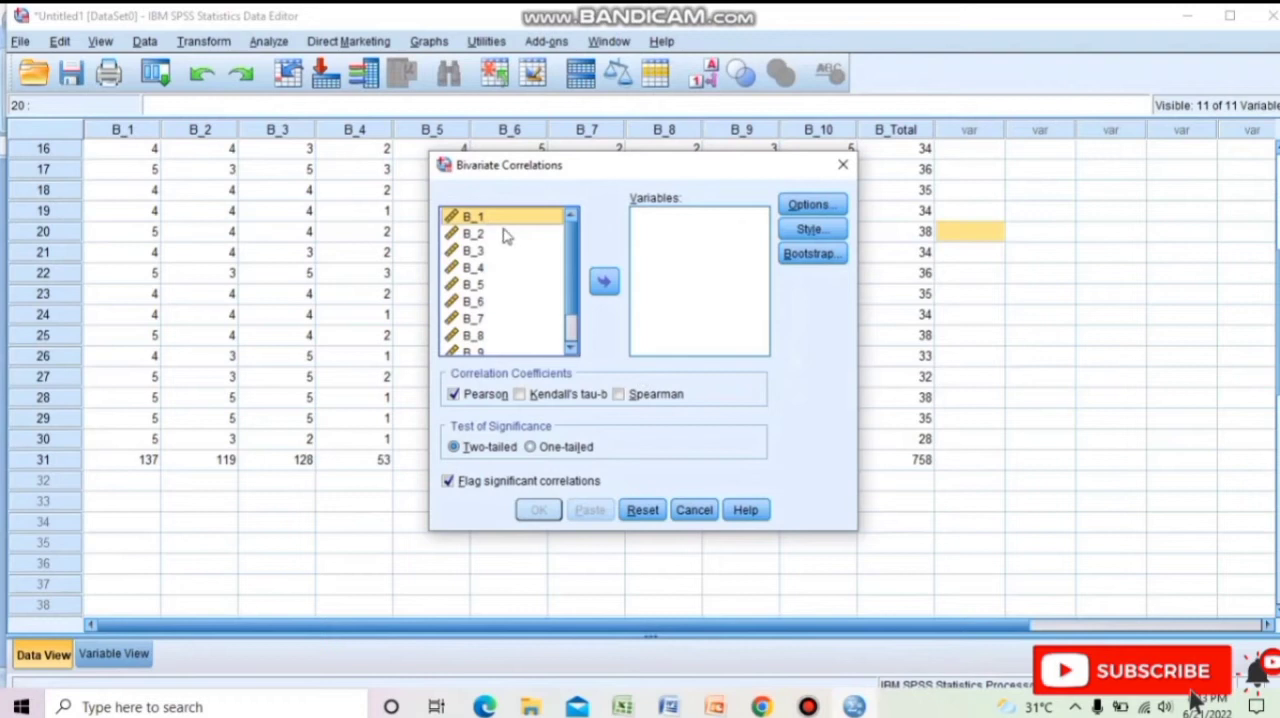
{"action": "left_click", "coordinate": [604, 283]}
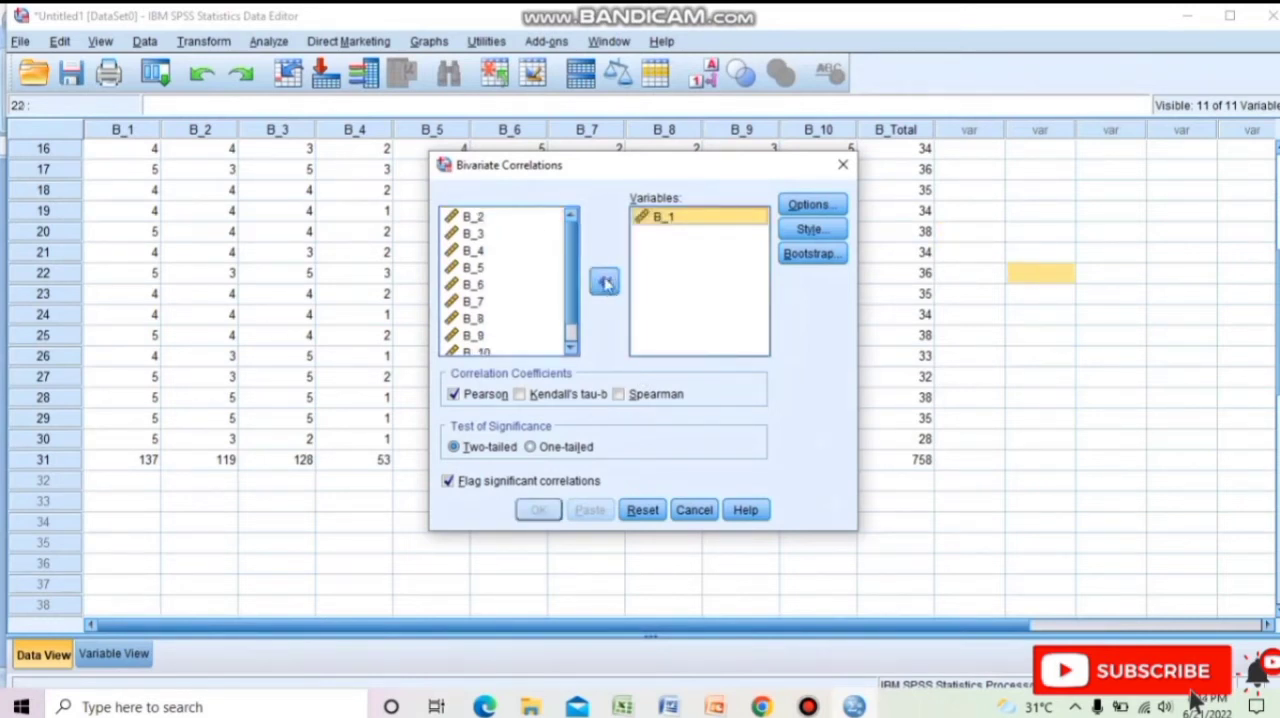
{"action": "left_click", "coordinate": [604, 283]}
{"action": "left_click", "coordinate": [604, 283]}
{"action": "left_click", "coordinate": [514, 216]}
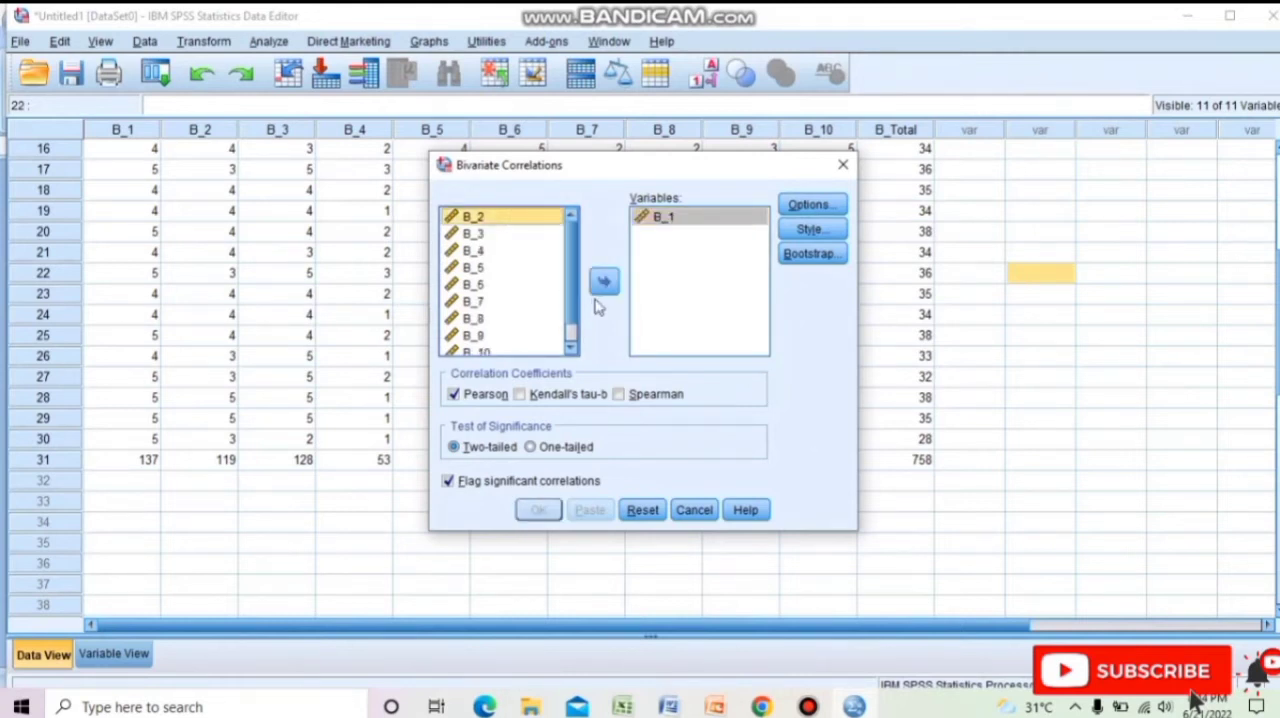
{"action": "left_click", "coordinate": [604, 283]}
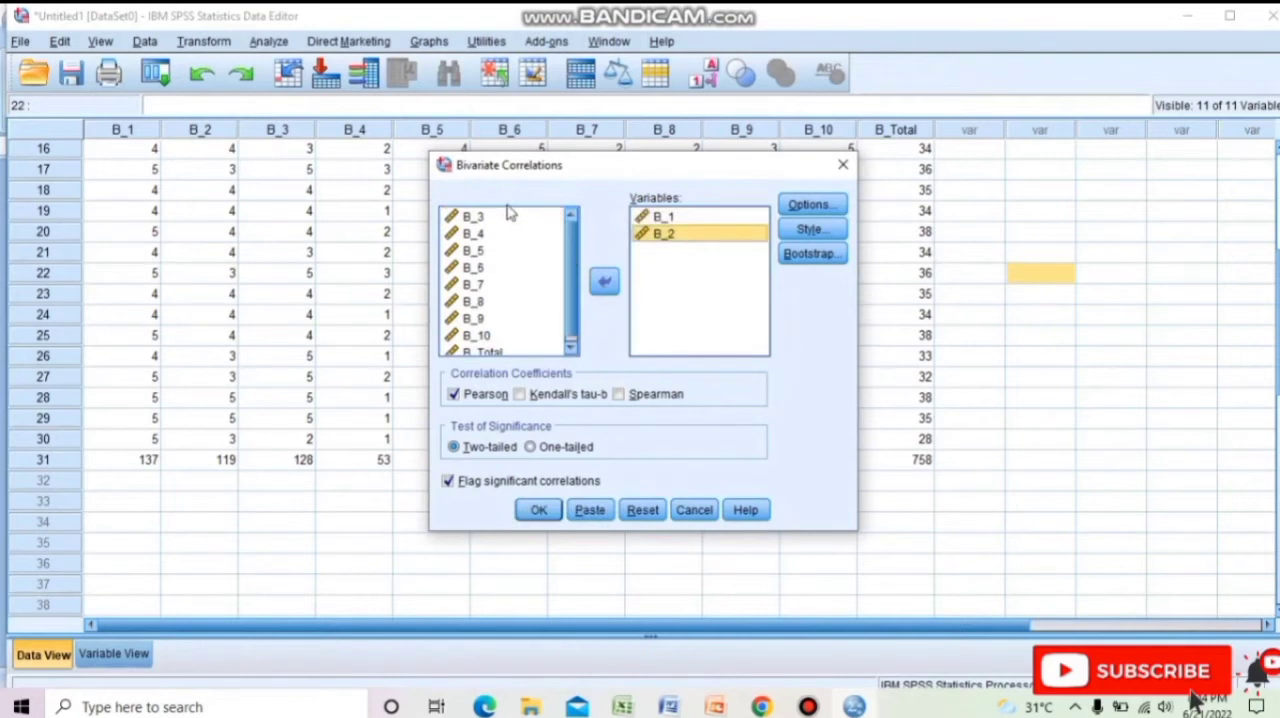
{"action": "left_click", "coordinate": [508, 218]}
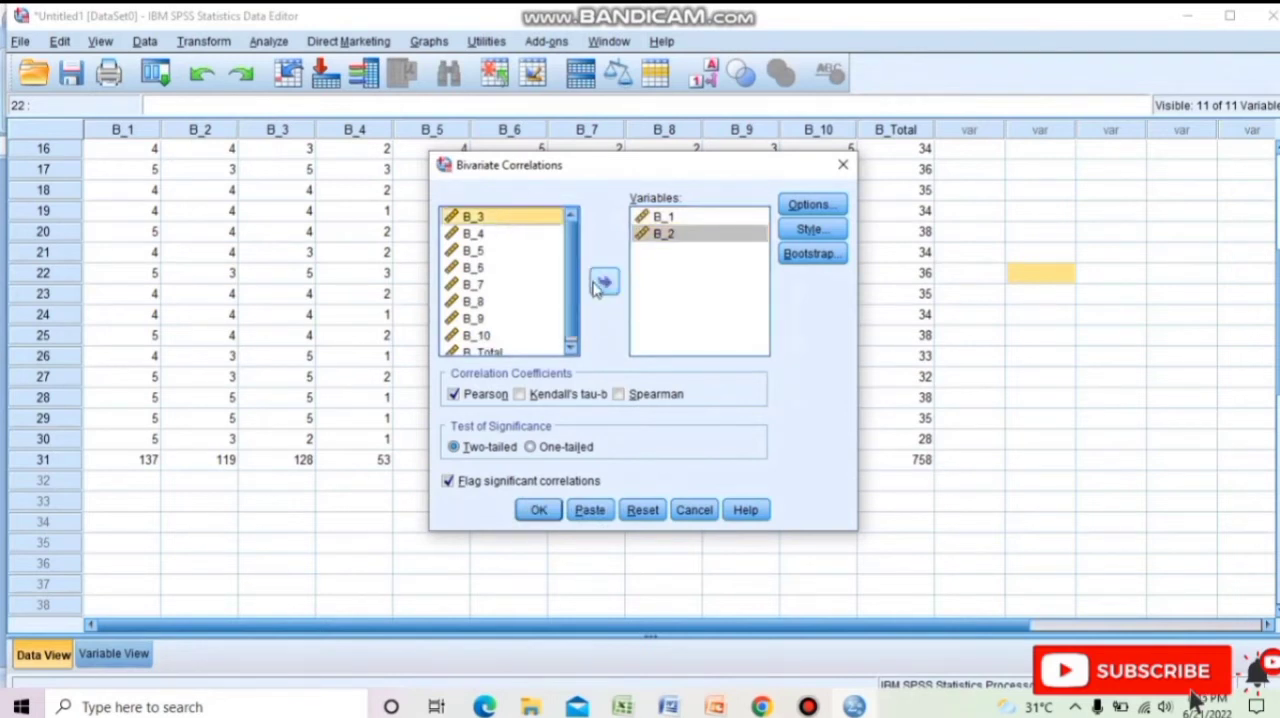
{"action": "left_click", "coordinate": [604, 282]}
Add items B_4, B_5, B_6, B_7 and B_8 to the correlation variables.
{"action": "left_click", "coordinate": [535, 220]}
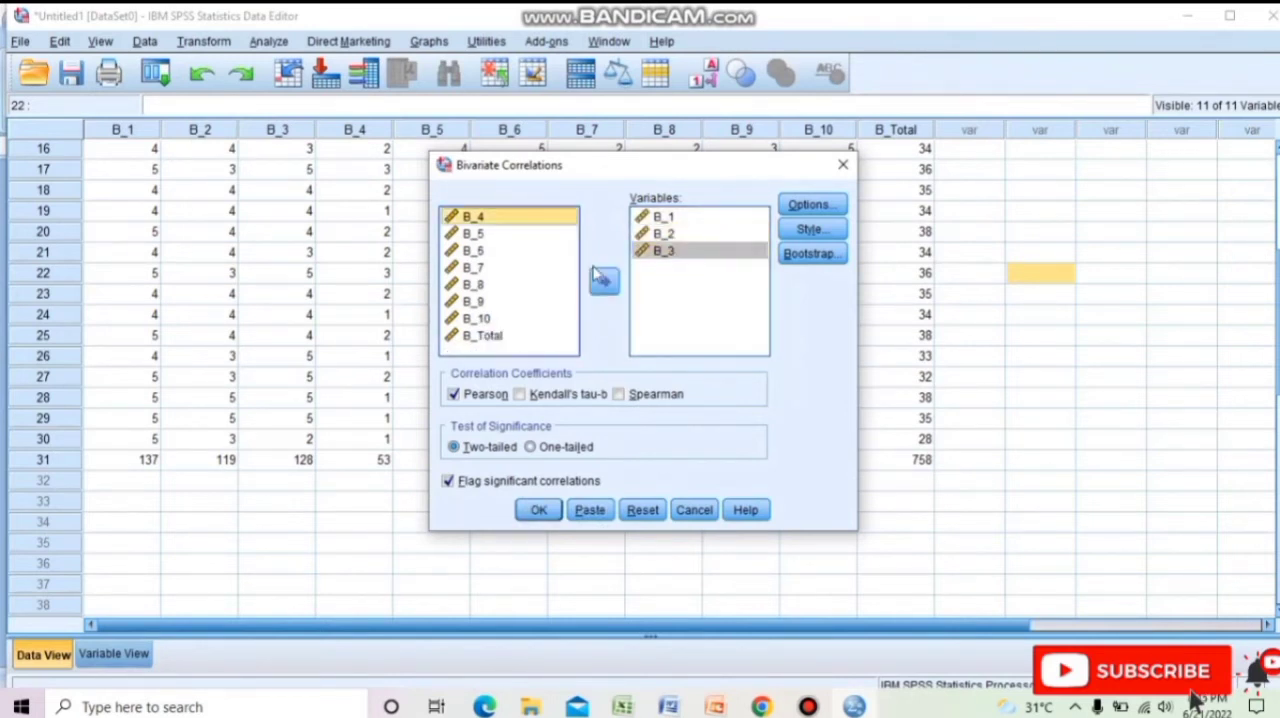
{"action": "left_click", "coordinate": [604, 282]}
{"action": "left_click", "coordinate": [515, 219]}
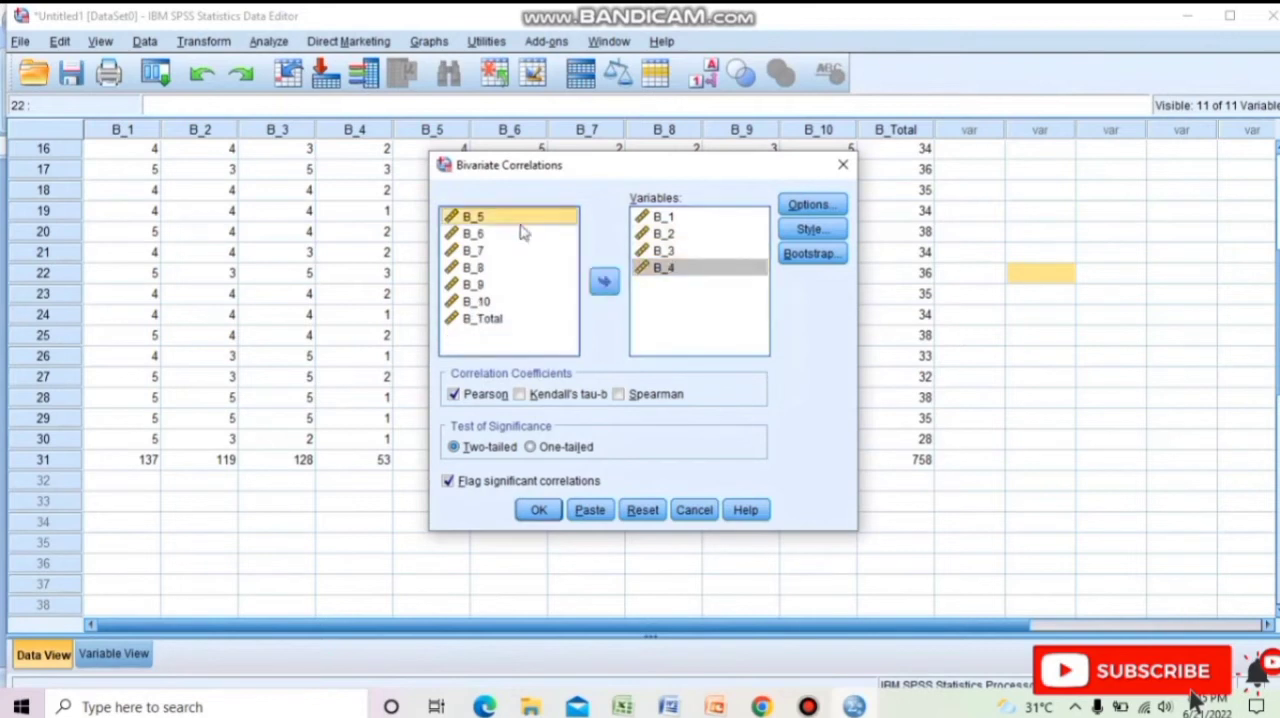
{"action": "left_click", "coordinate": [604, 282]}
{"action": "left_click", "coordinate": [528, 220]}
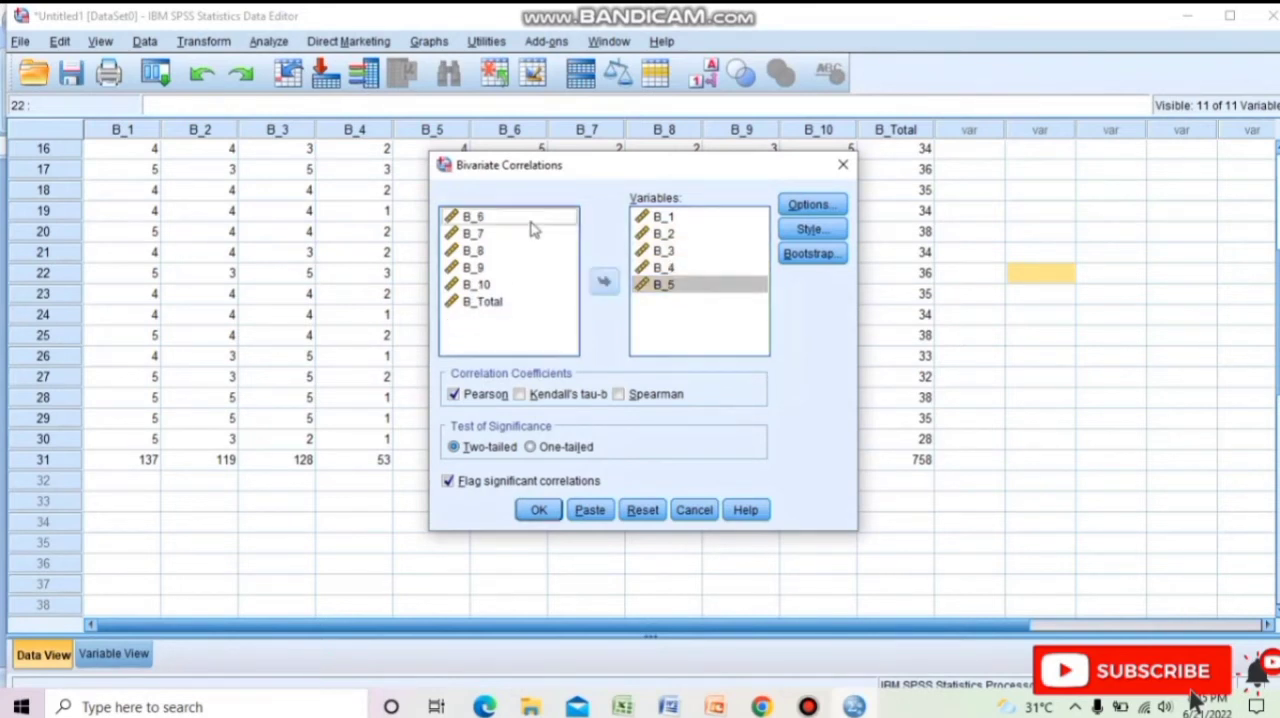
{"action": "left_click", "coordinate": [604, 282]}
{"action": "left_click", "coordinate": [507, 220]}
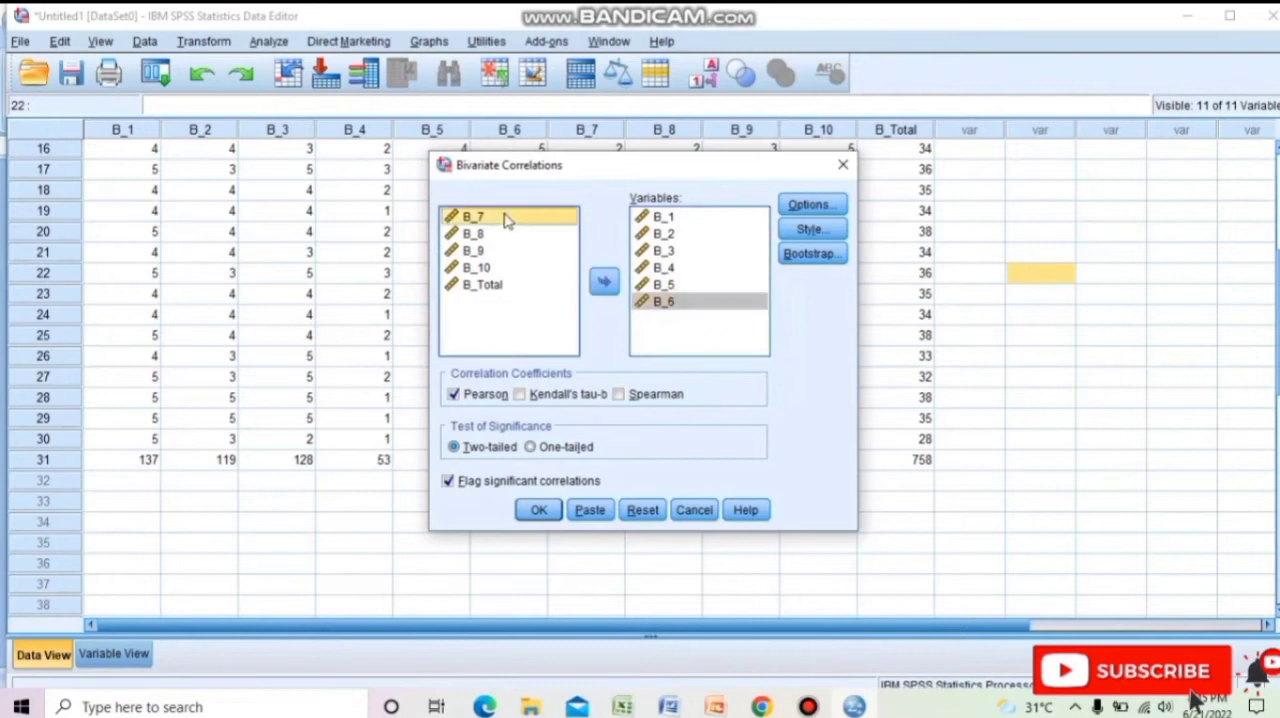
{"action": "left_click", "coordinate": [604, 282]}
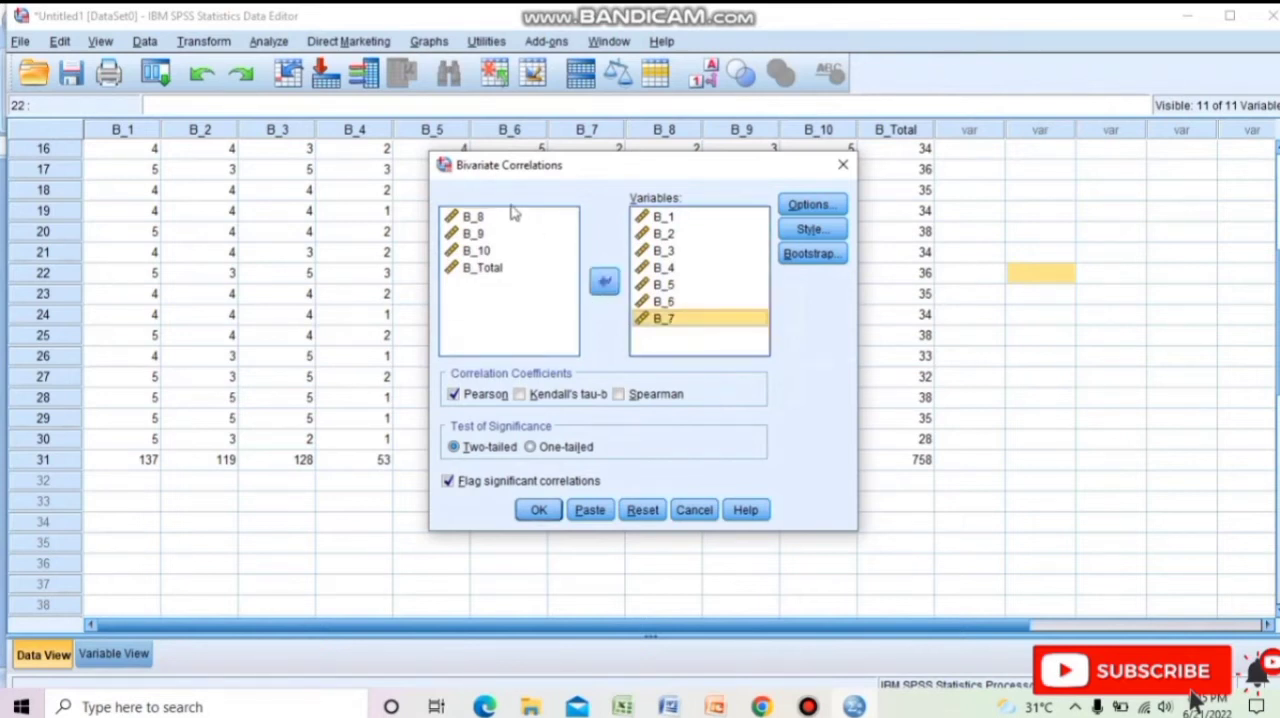
{"action": "left_click", "coordinate": [512, 217]}
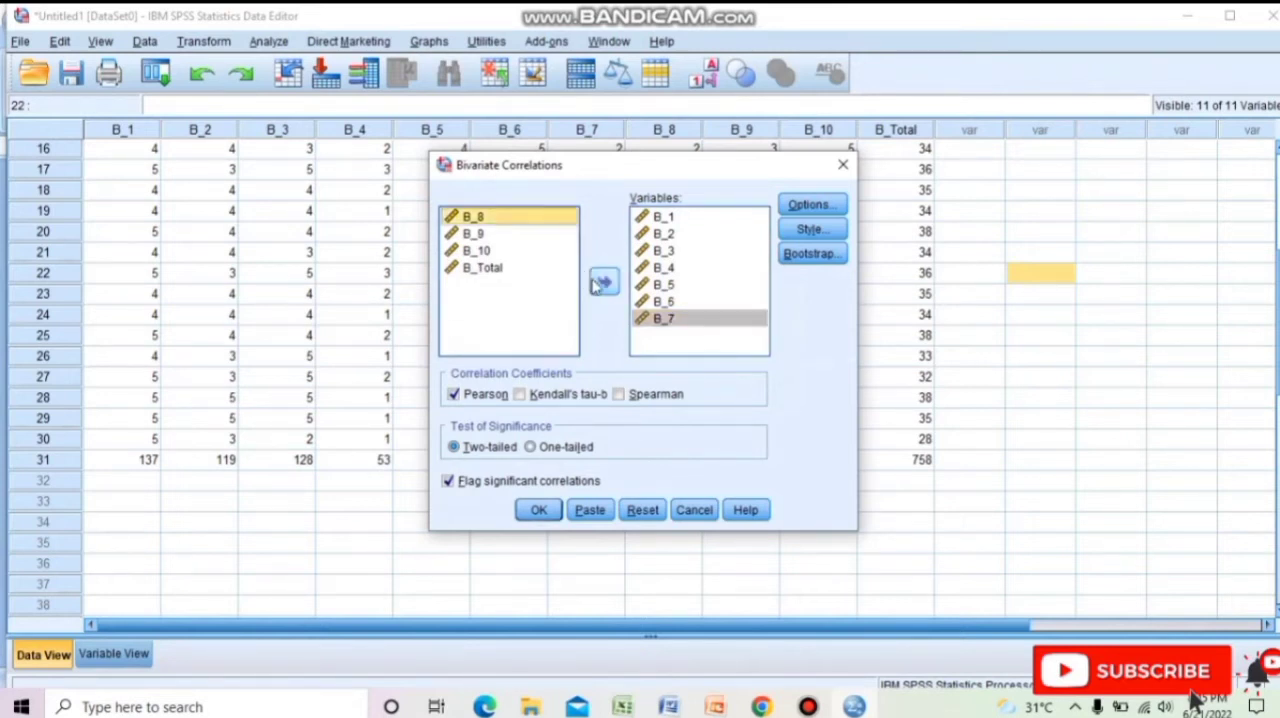
{"action": "left_click", "coordinate": [604, 282]}
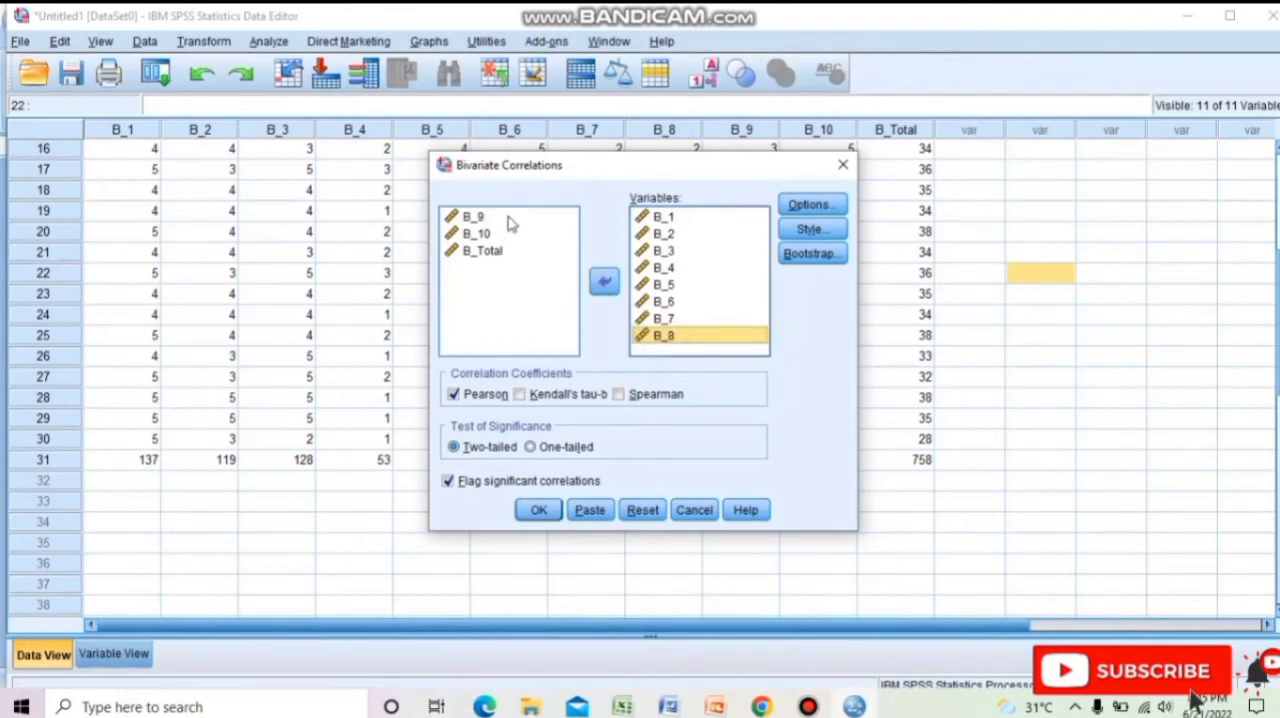
Add B_9, B_10 and B_Total to the variables and run the two-tailed Pearson correlation with significant correlations flagged.
{"action": "left_click", "coordinate": [510, 219]}
{"action": "left_click", "coordinate": [512, 219]}
{"action": "left_click", "coordinate": [604, 282]}
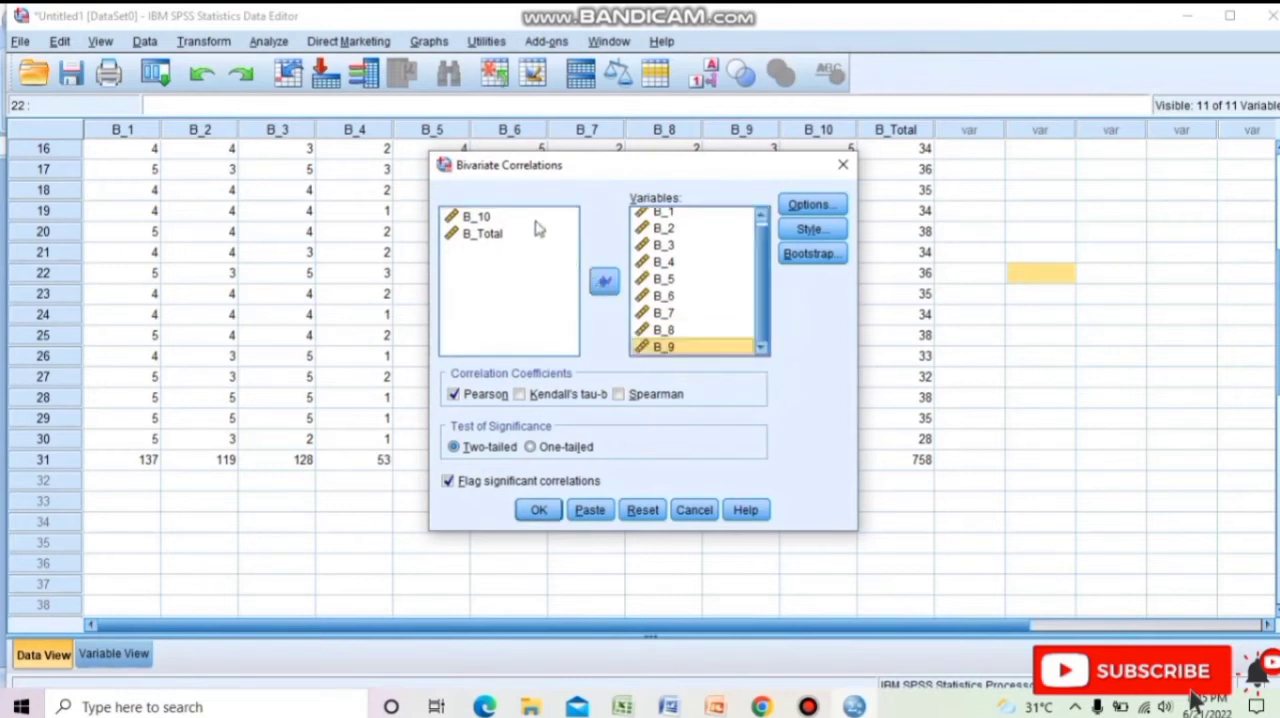
{"action": "left_click", "coordinate": [533, 219]}
{"action": "left_click", "coordinate": [604, 282]}
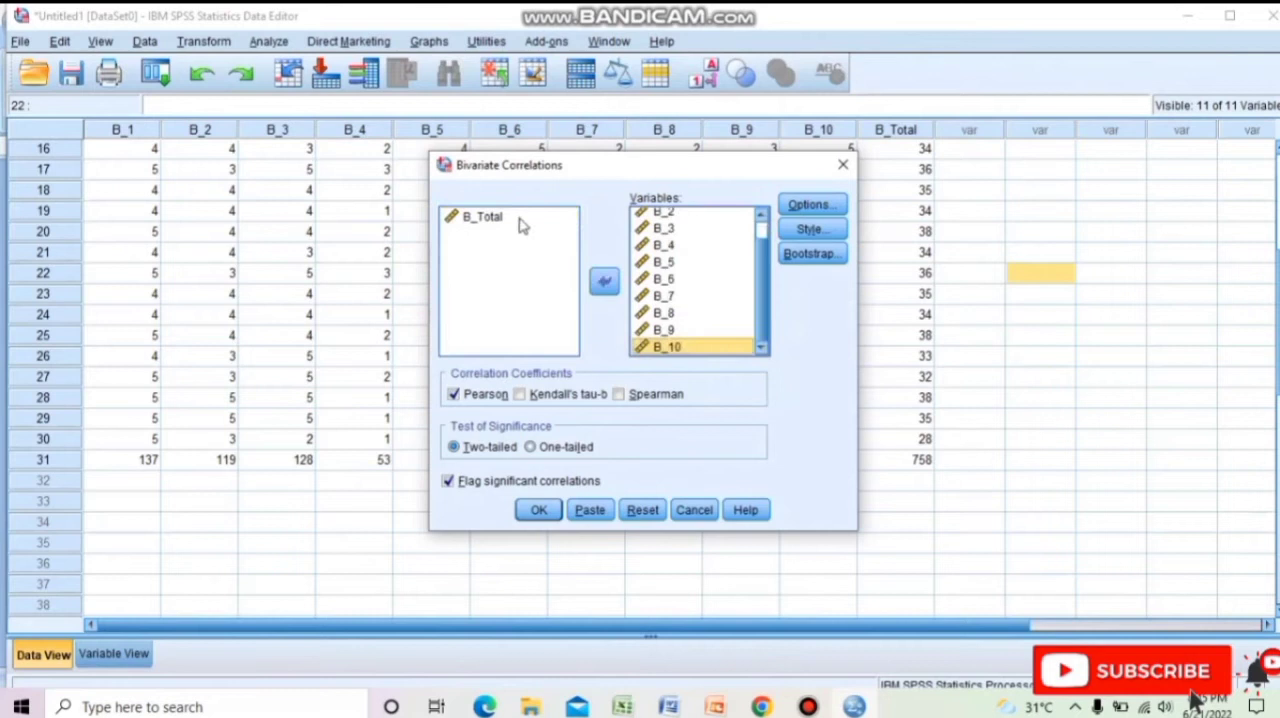
{"action": "left_click", "coordinate": [518, 219]}
{"action": "left_click", "coordinate": [604, 282]}
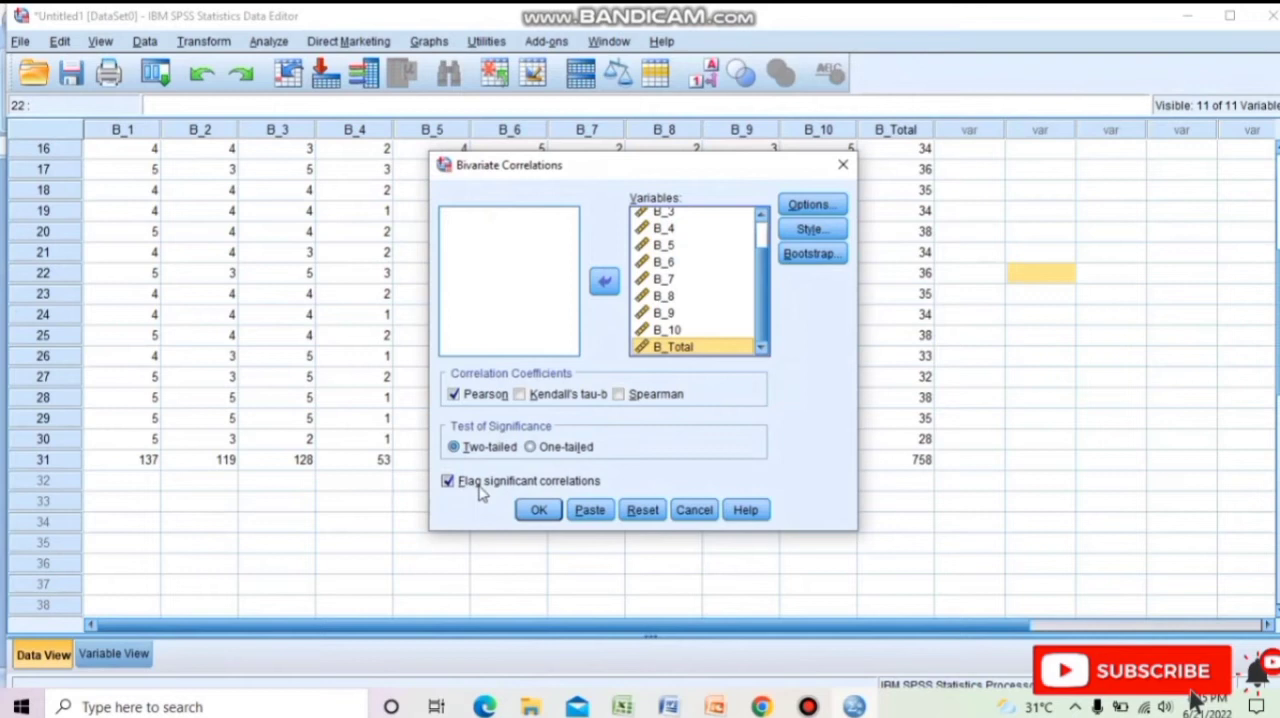
{"action": "left_click", "coordinate": [540, 511]}
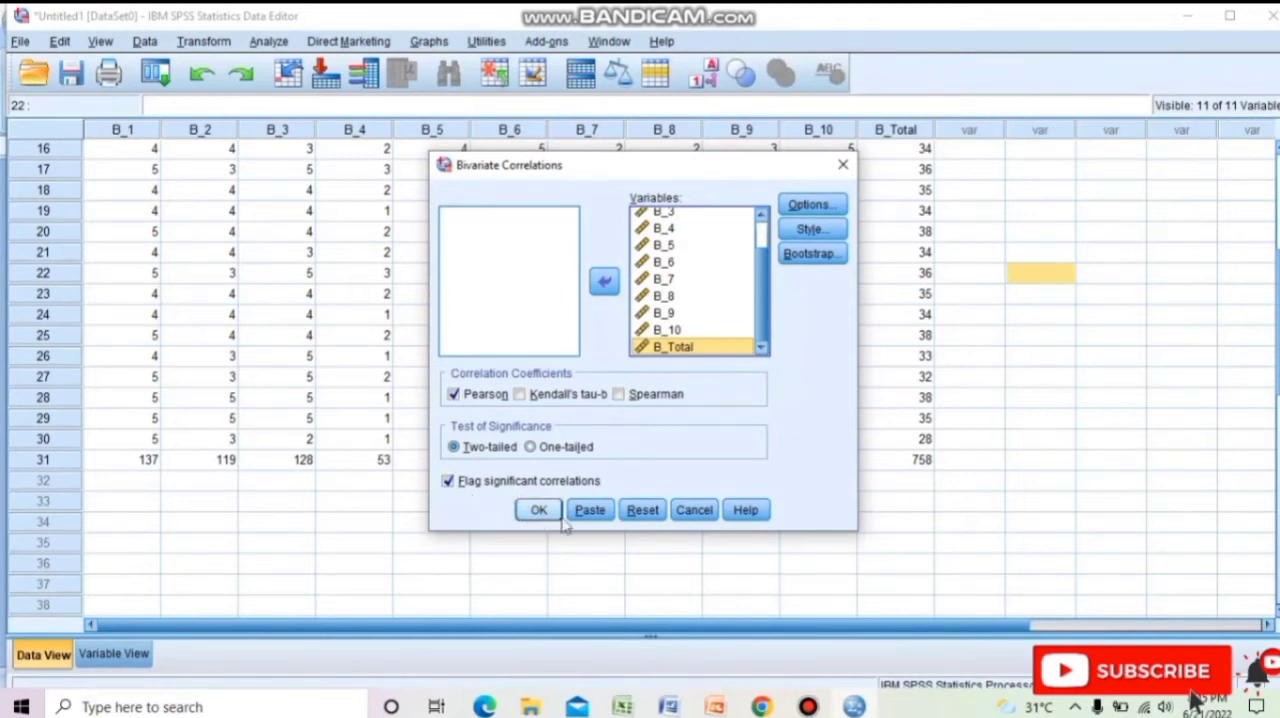
{"action": "left_click", "coordinate": [540, 520]}
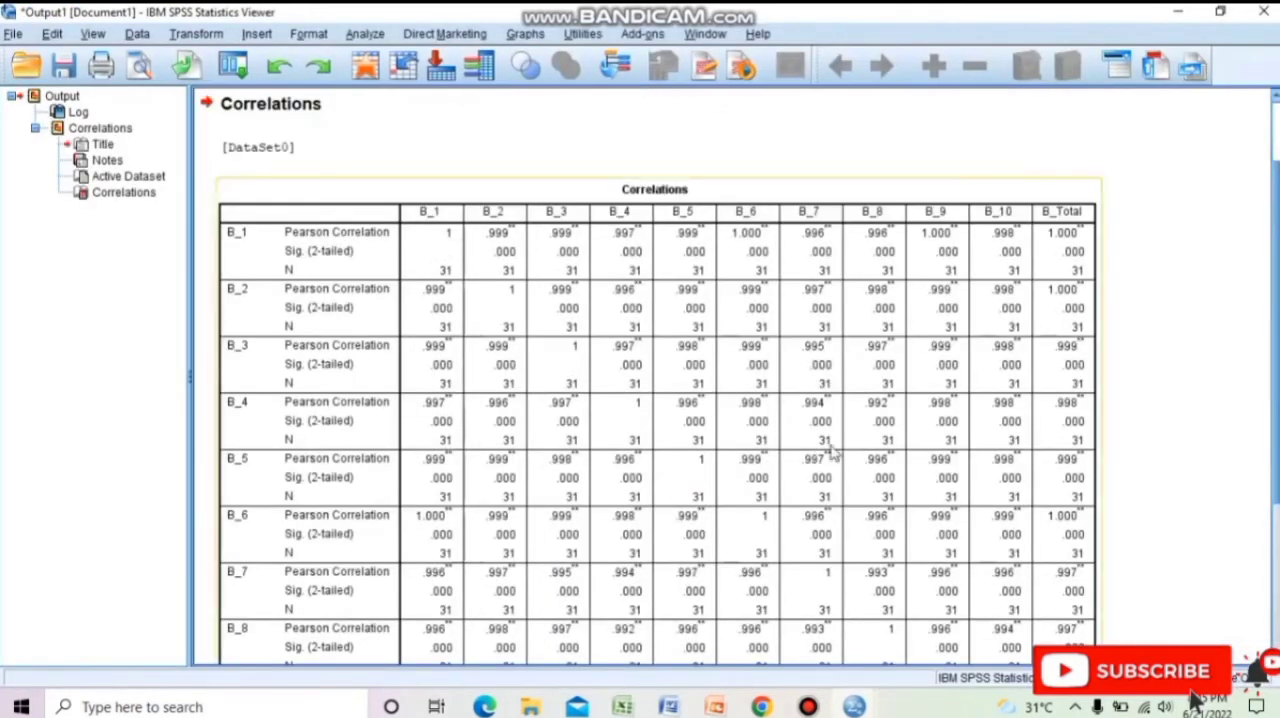
Read the Correlations table down to the B_Total row, and look up the N = 30 row of the r table PDF in Chrome.
{"action": "left_click", "coordinate": [1276, 127]}
{"action": "left_click_drag", "start_coordinate": [1277, 170], "coordinate": [1277, 354]}
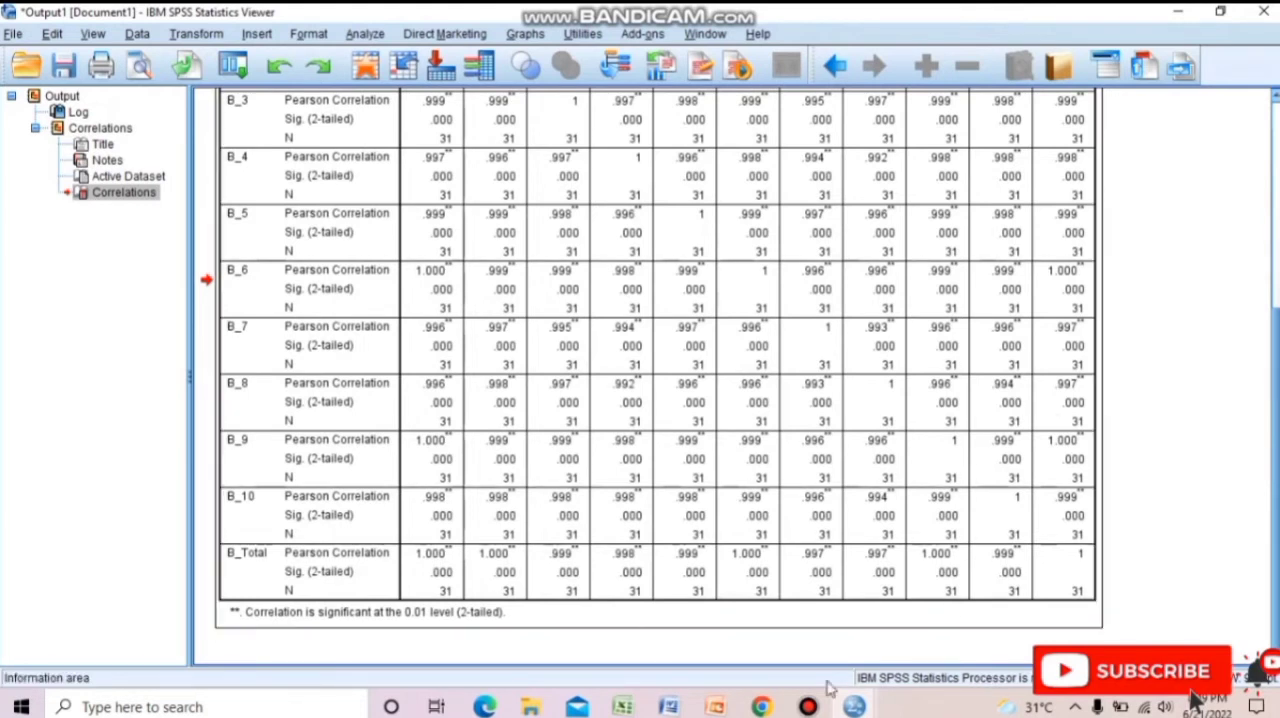
{"action": "left_click", "coordinate": [763, 708]}
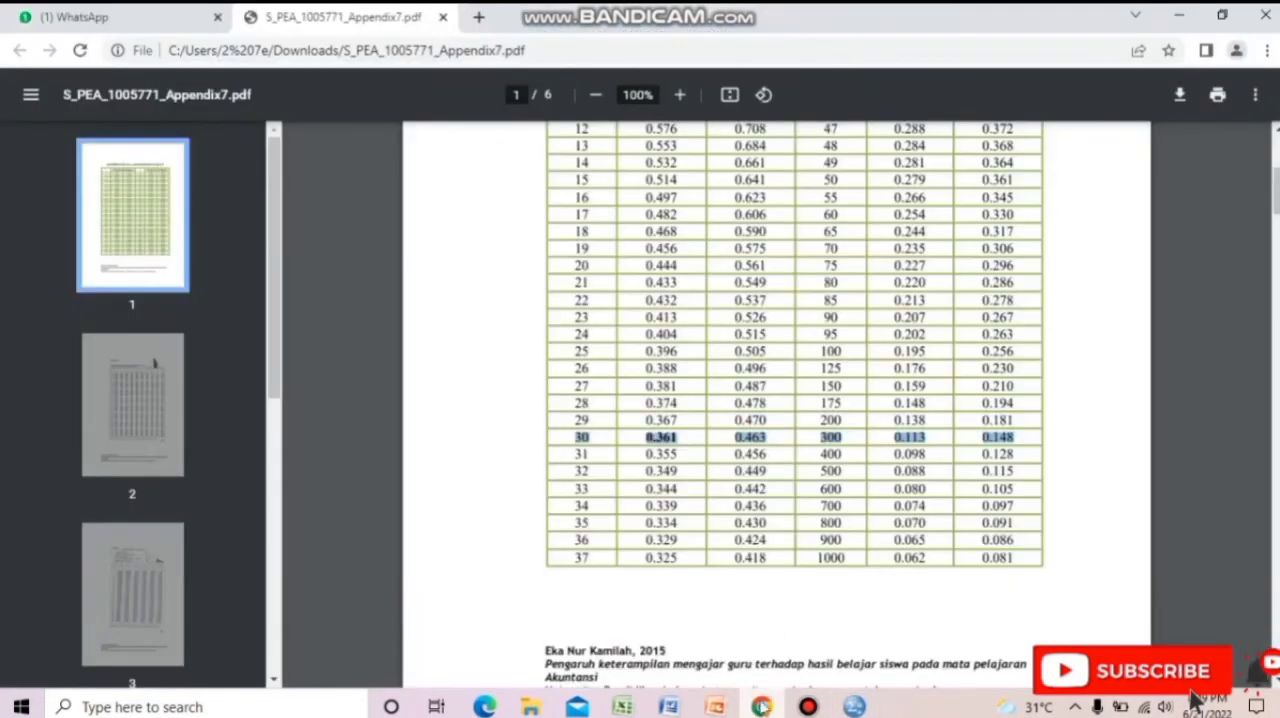
{"action": "scroll", "coordinate": [776, 405], "scroll_direction": "down", "scroll_amount": 5}
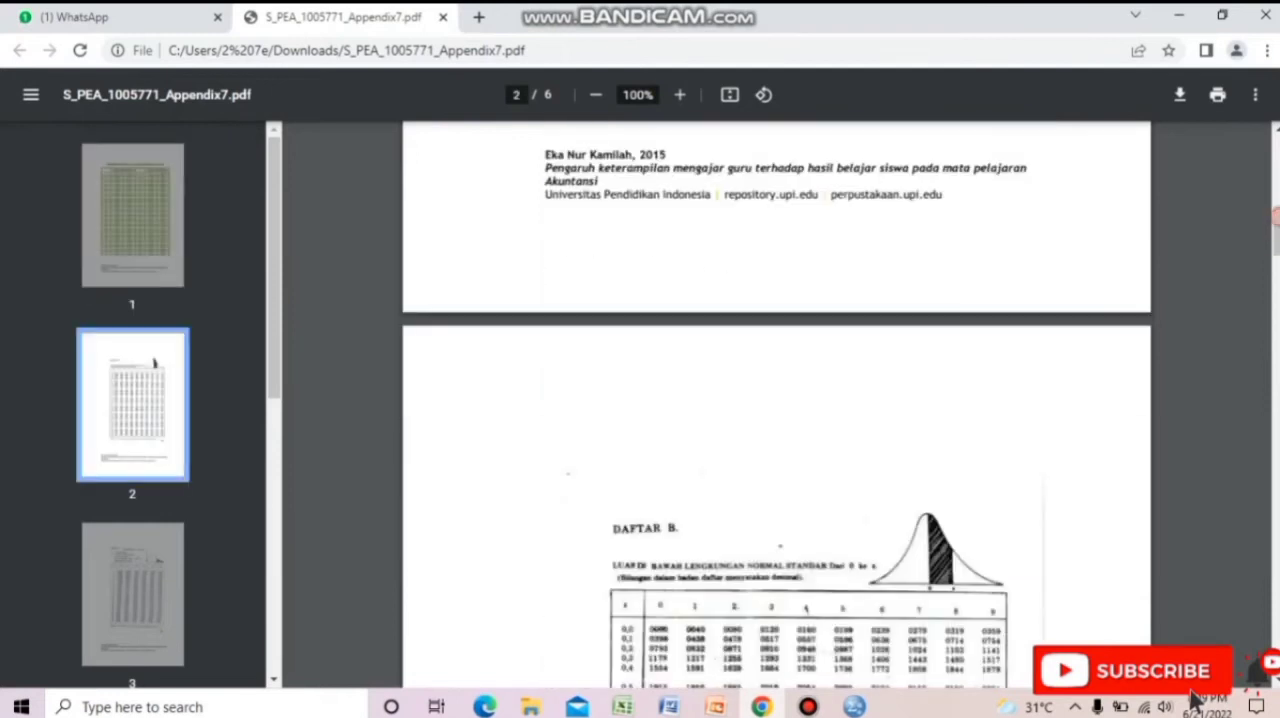
{"action": "scroll", "coordinate": [820, 225], "scroll_direction": "up", "scroll_amount": 8}
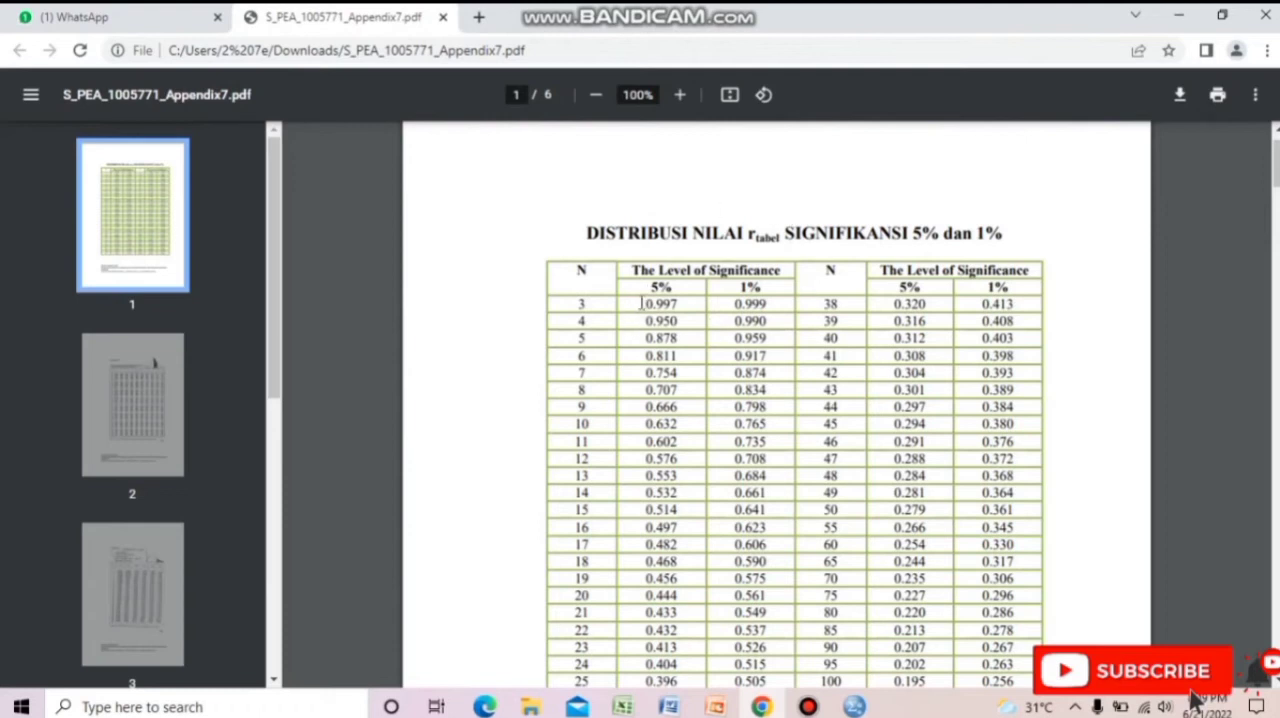
{"action": "scroll", "coordinate": [848, 210], "scroll_direction": "down", "scroll_amount": 4}
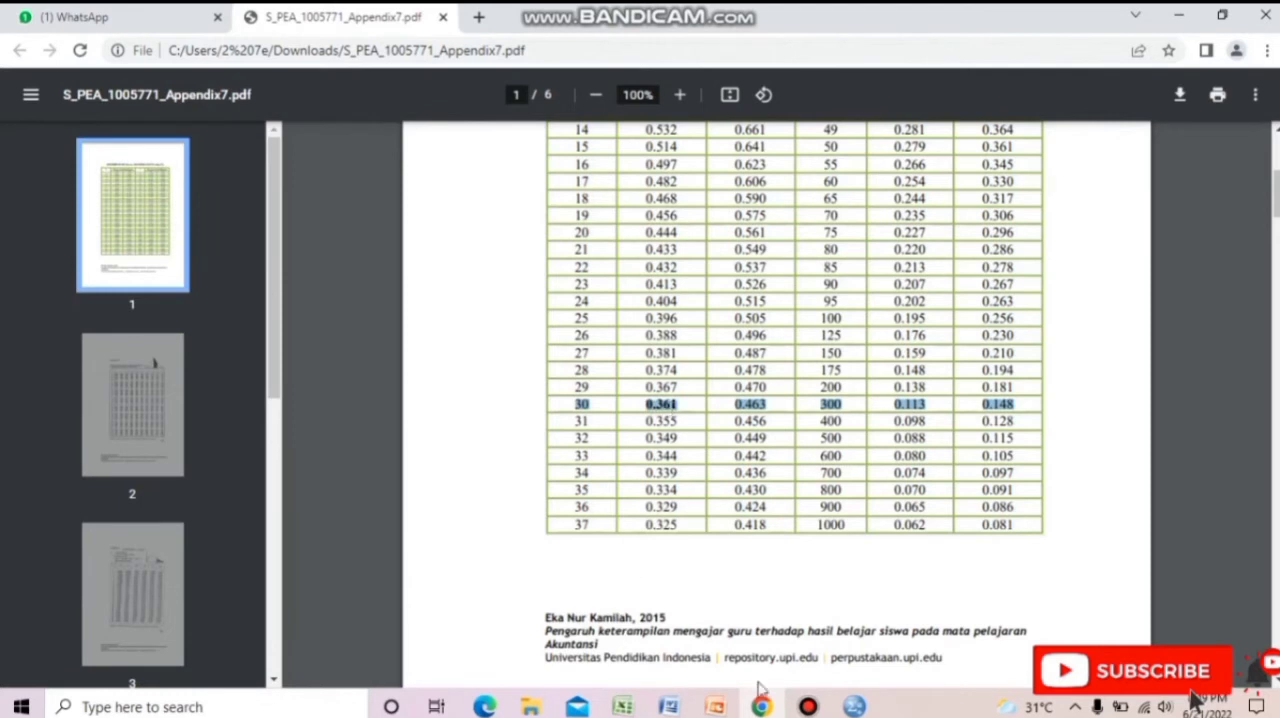
Return to the SPSS output and examine each item's Pearson correlation and significance against B_Total.
{"action": "left_click", "coordinate": [853, 707]}
{"action": "left_click", "coordinate": [893, 664]}
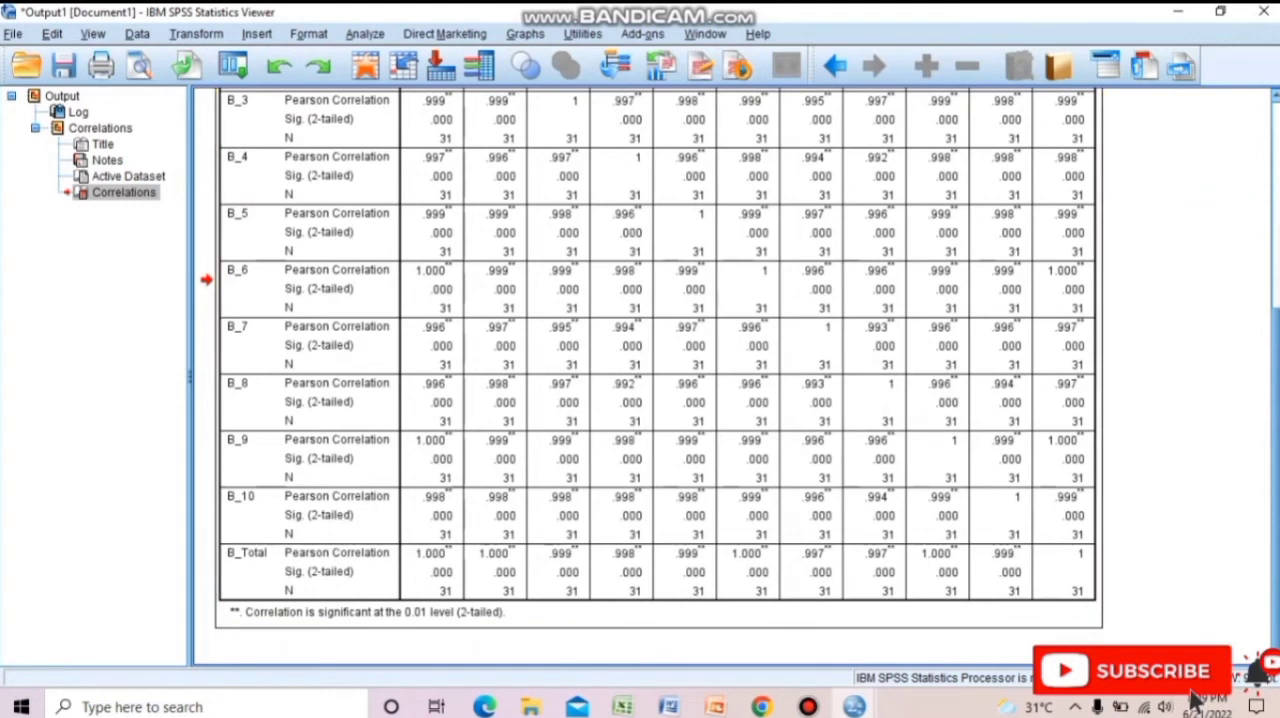
{"action": "scroll", "coordinate": [1175, 182], "scroll_direction": "up", "scroll_amount": 5}
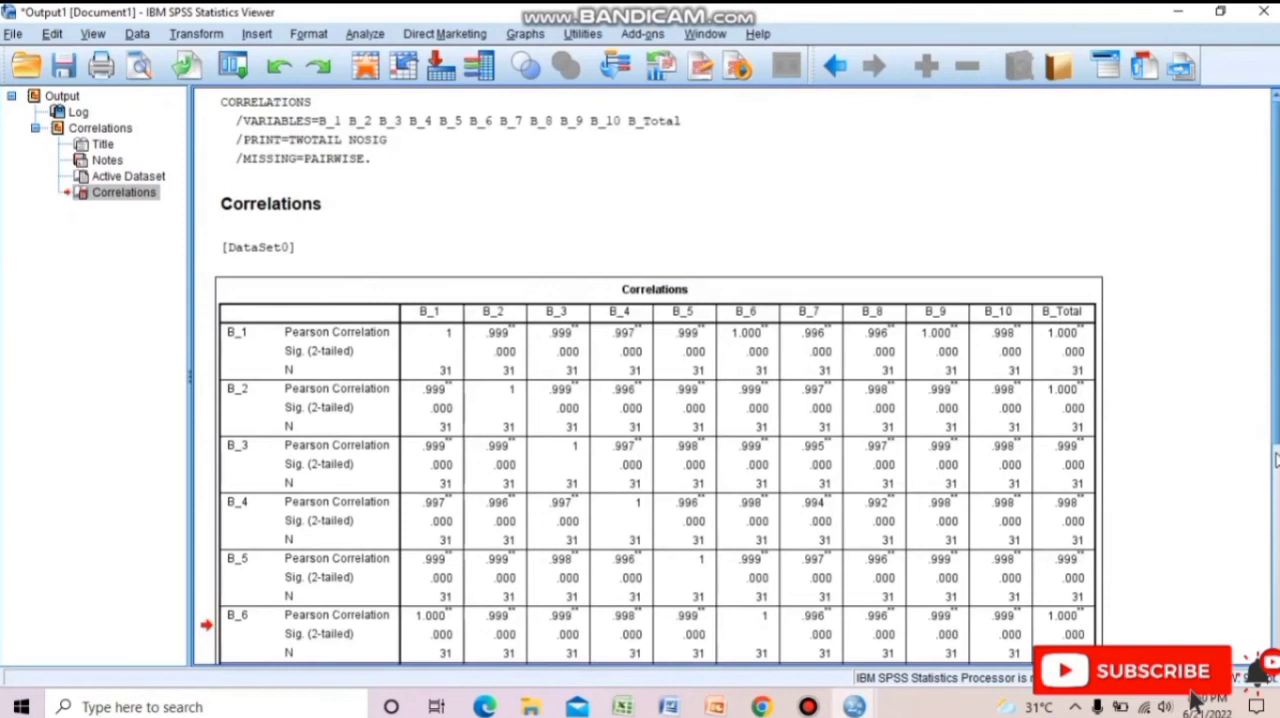
{"action": "scroll", "coordinate": [1276, 455], "scroll_direction": "down", "scroll_amount": 5}
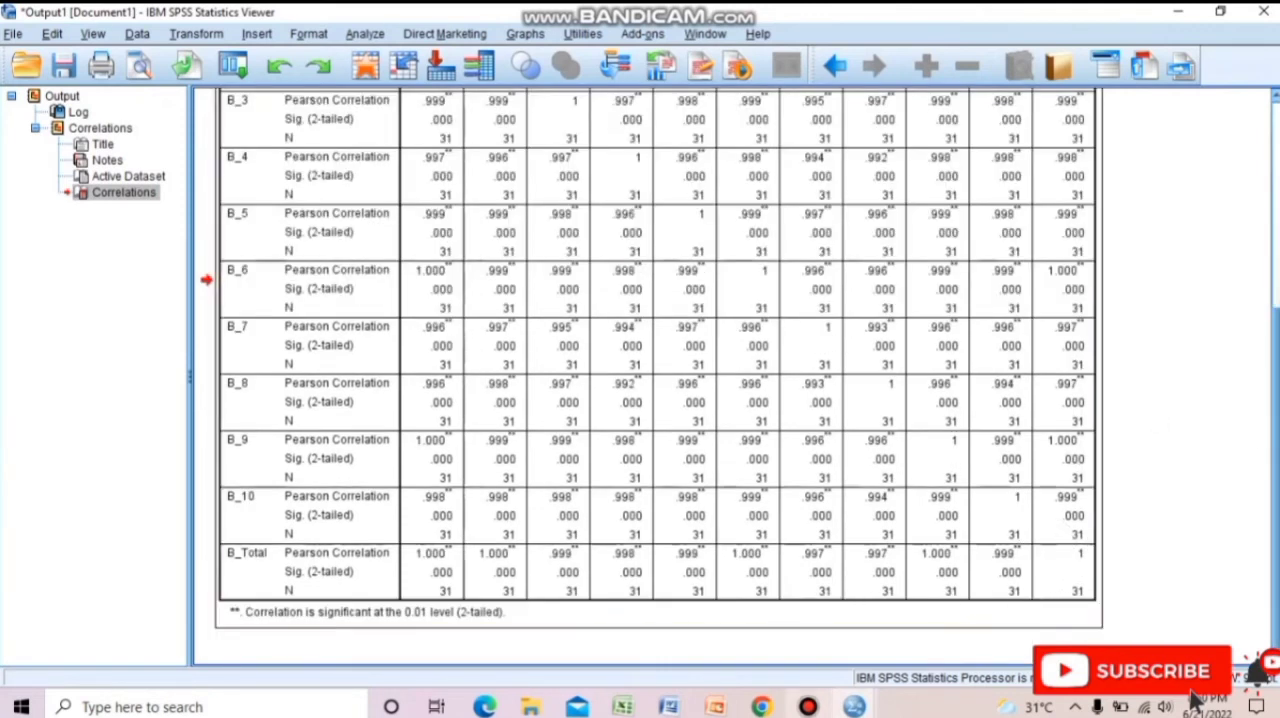
{"action": "left_click", "coordinate": [1104, 229]}
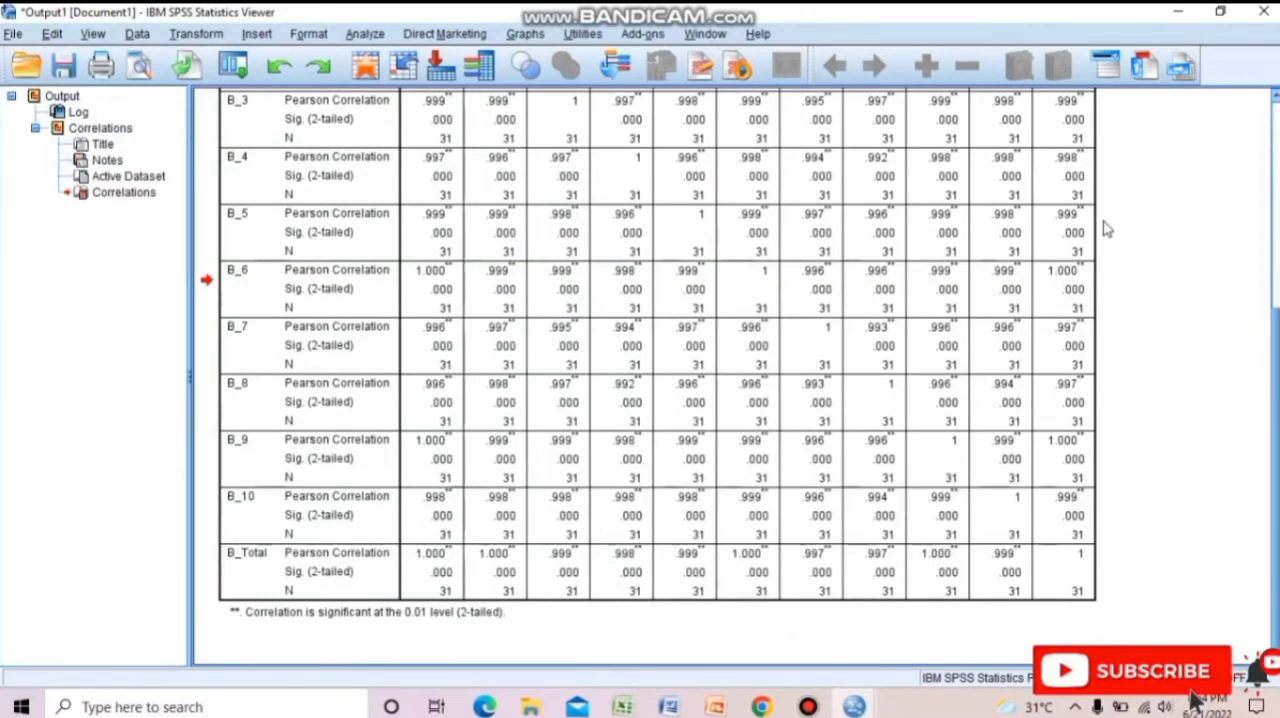
{"action": "left_click", "coordinate": [1008, 270]}
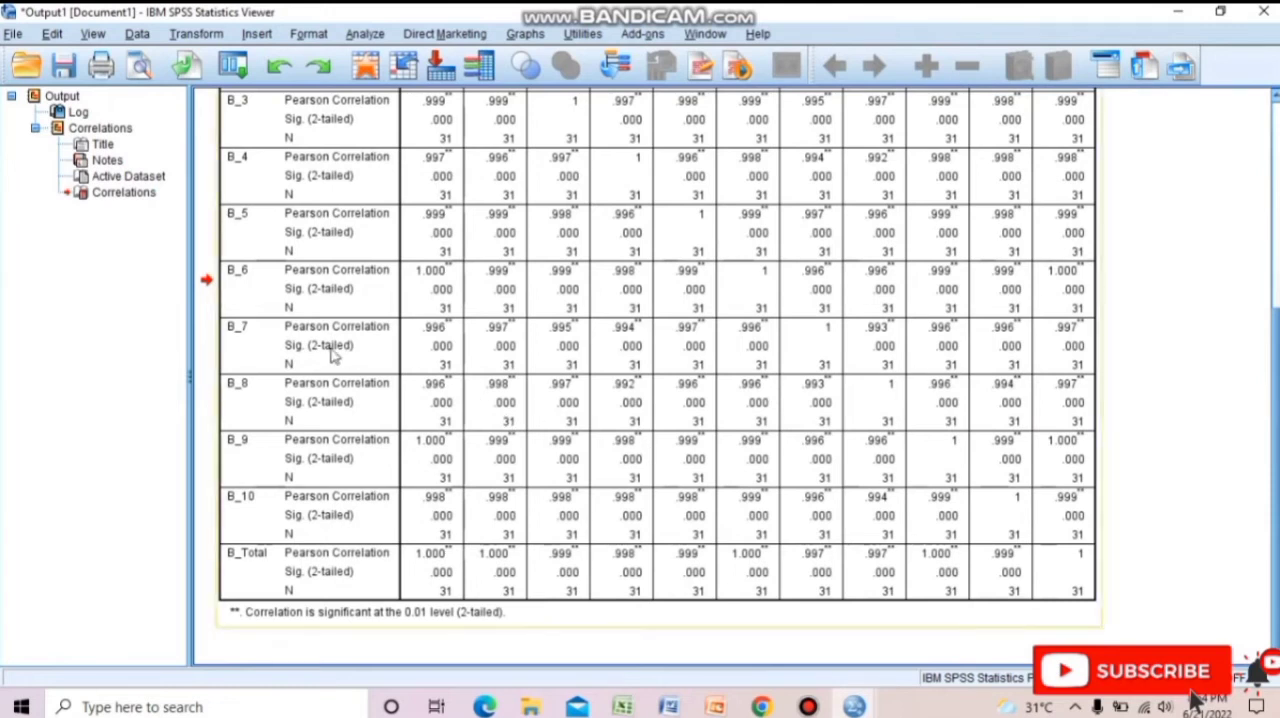
Switch to the Data Editor window of the questionnaire dataset and open the Reliability Analysis.
{"action": "left_click", "coordinate": [853, 707]}
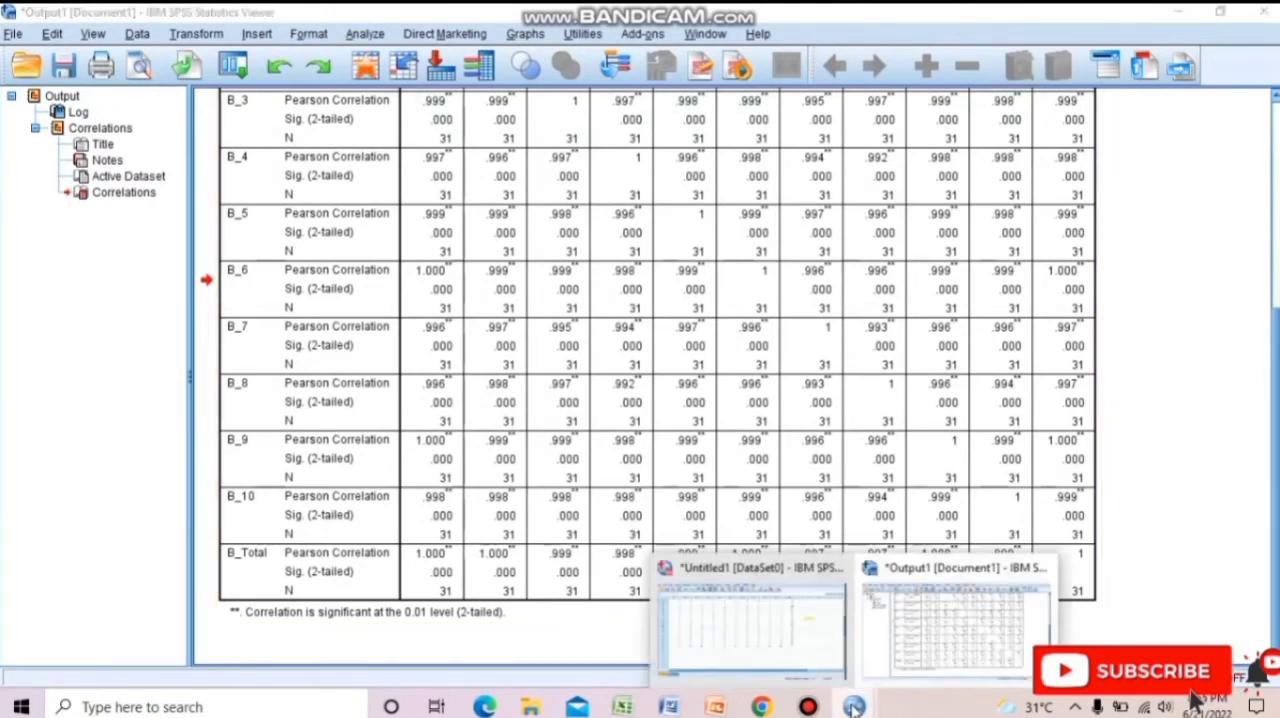
{"action": "left_click", "coordinate": [720, 610]}
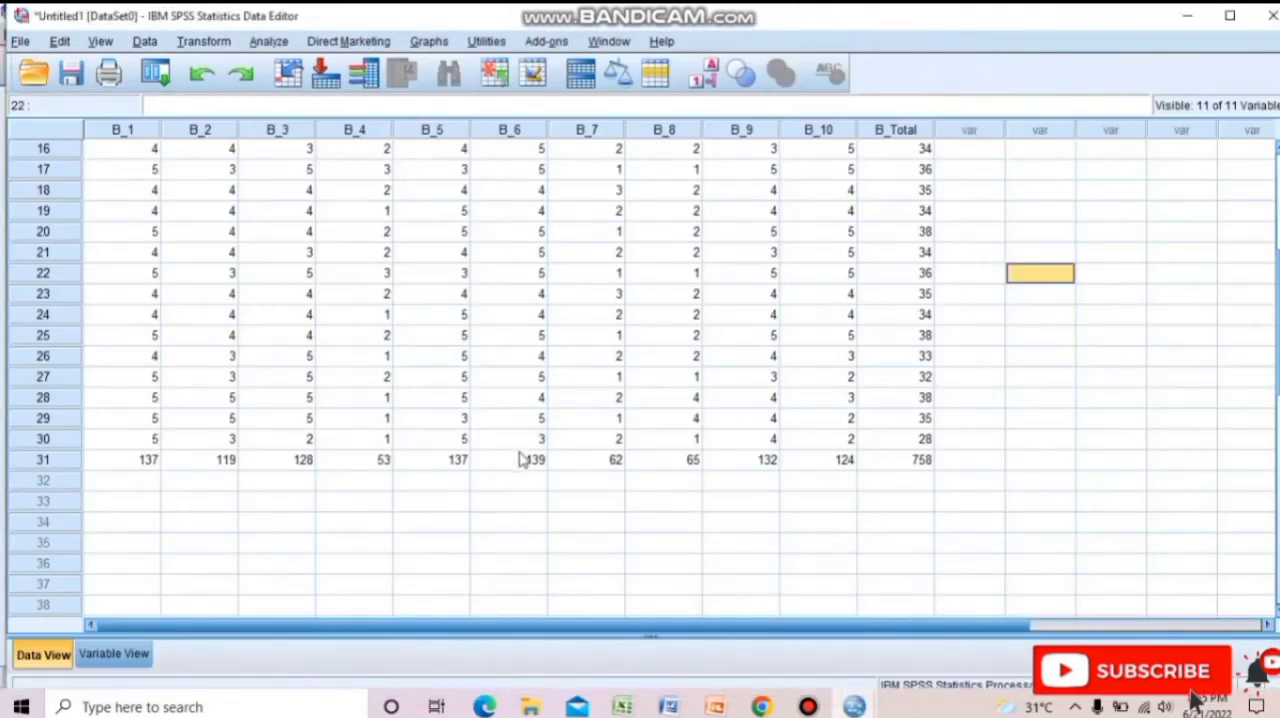
{"action": "key", "text": "Down"}
{"action": "key", "text": "Down"}
{"action": "key", "text": "Down"}
{"action": "key", "text": "Down"}
{"action": "key", "text": "Down"}
{"action": "key", "text": "Down"}
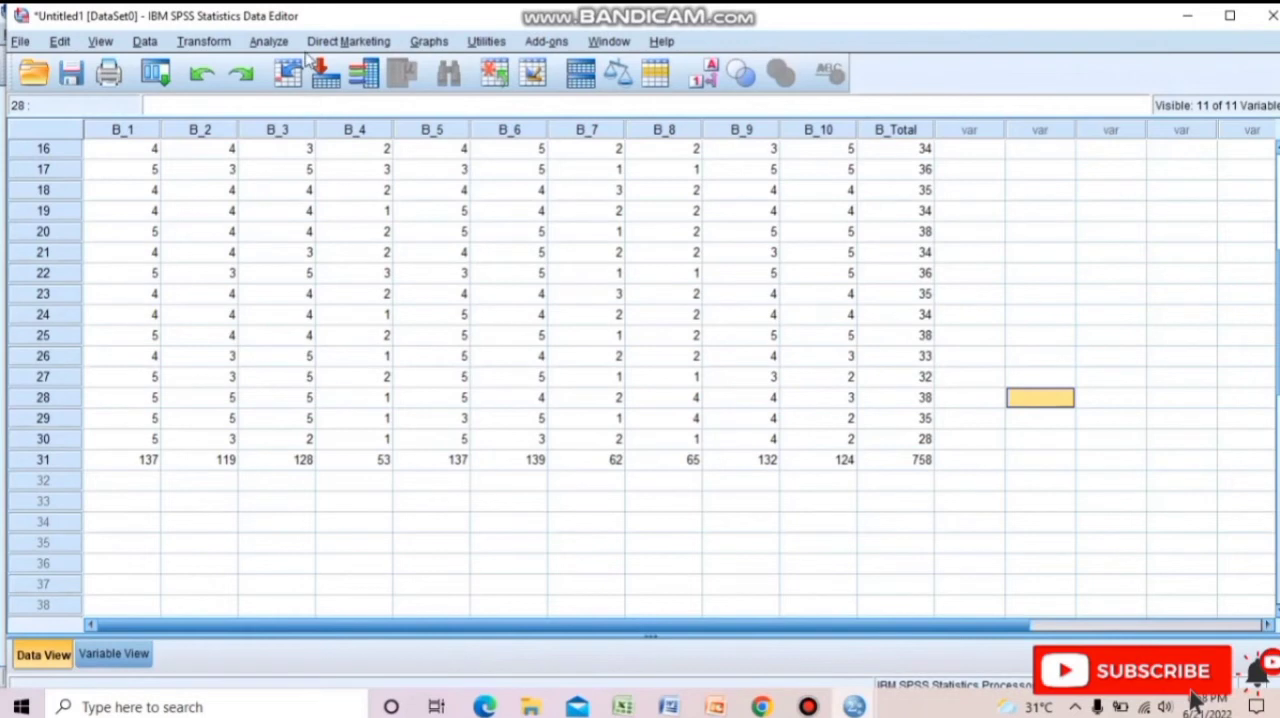
{"action": "left_click", "coordinate": [278, 44]}
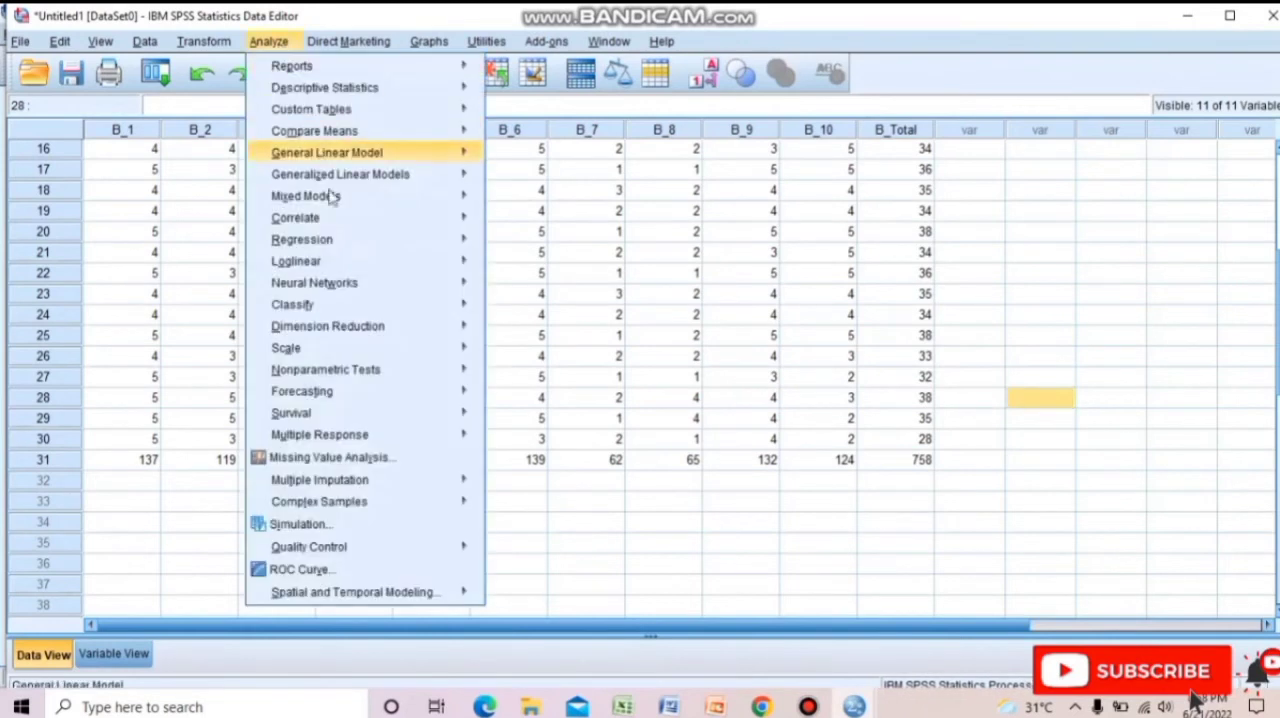
{"action": "mouse_move", "coordinate": [327, 334]}
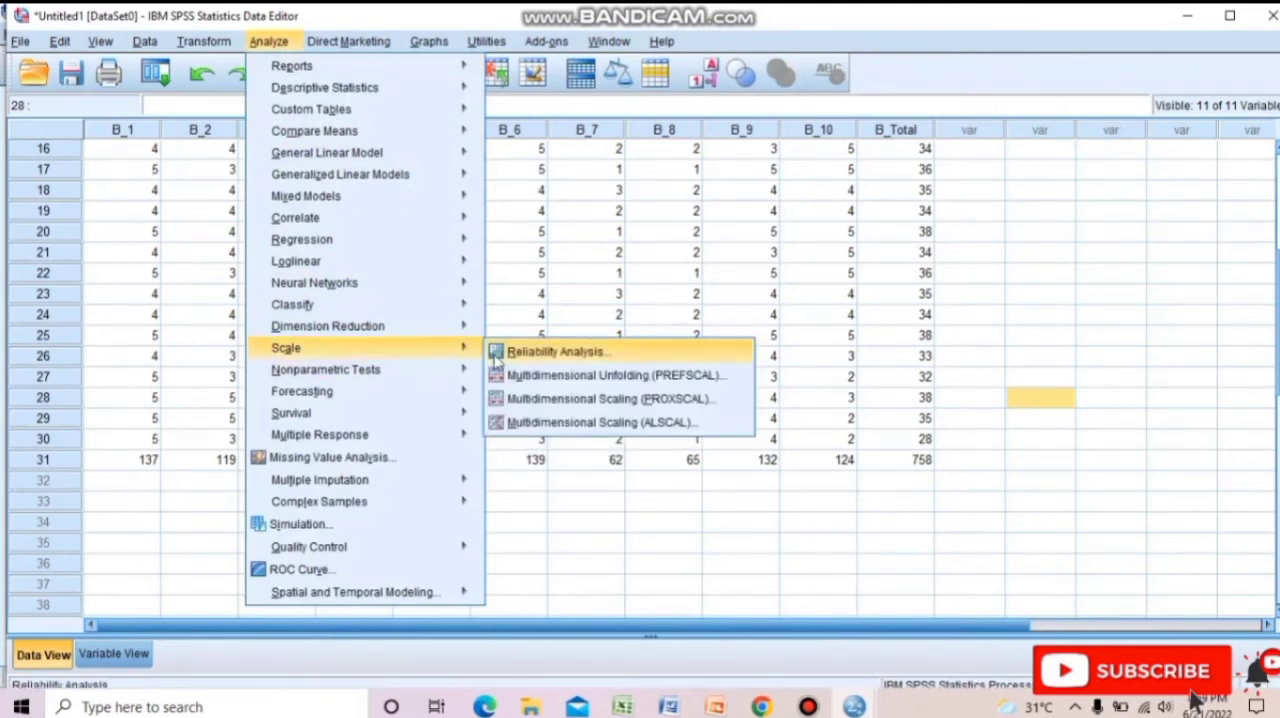
{"action": "left_click", "coordinate": [540, 352]}
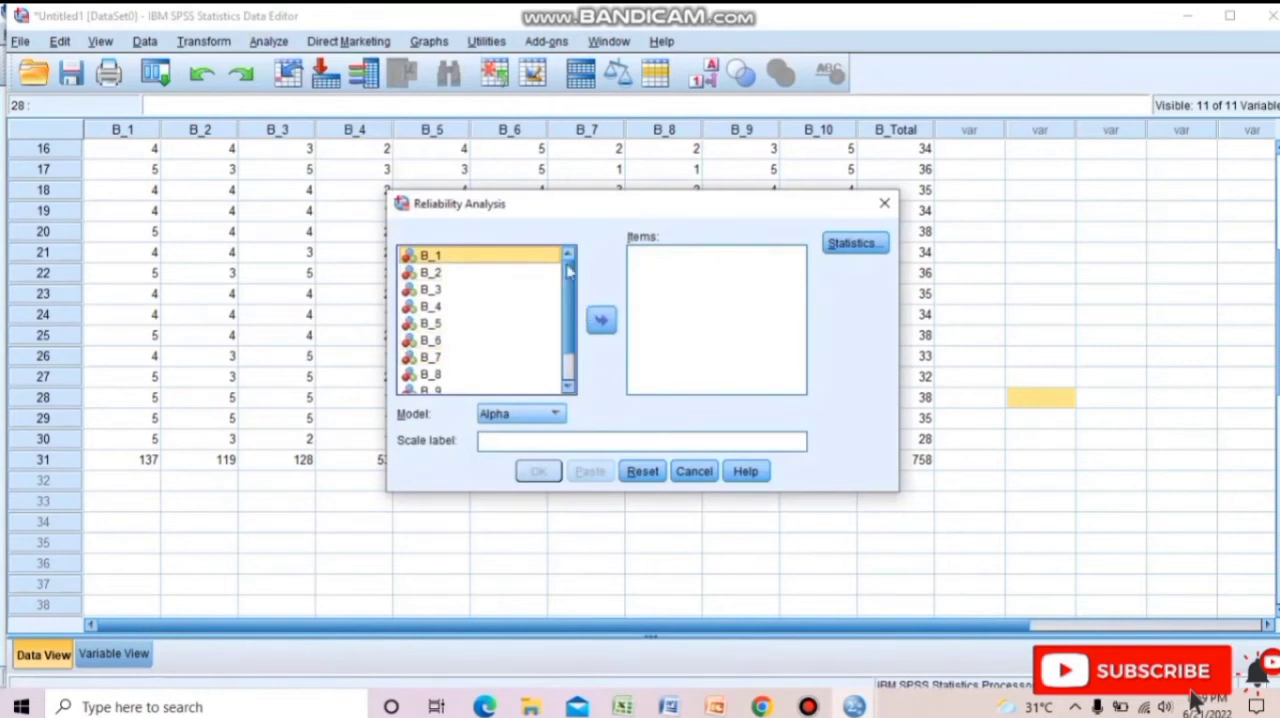
Add B_1, B_2, B_3 and B_4 to the reliability analysis items.
{"action": "left_click", "coordinate": [601, 318]}
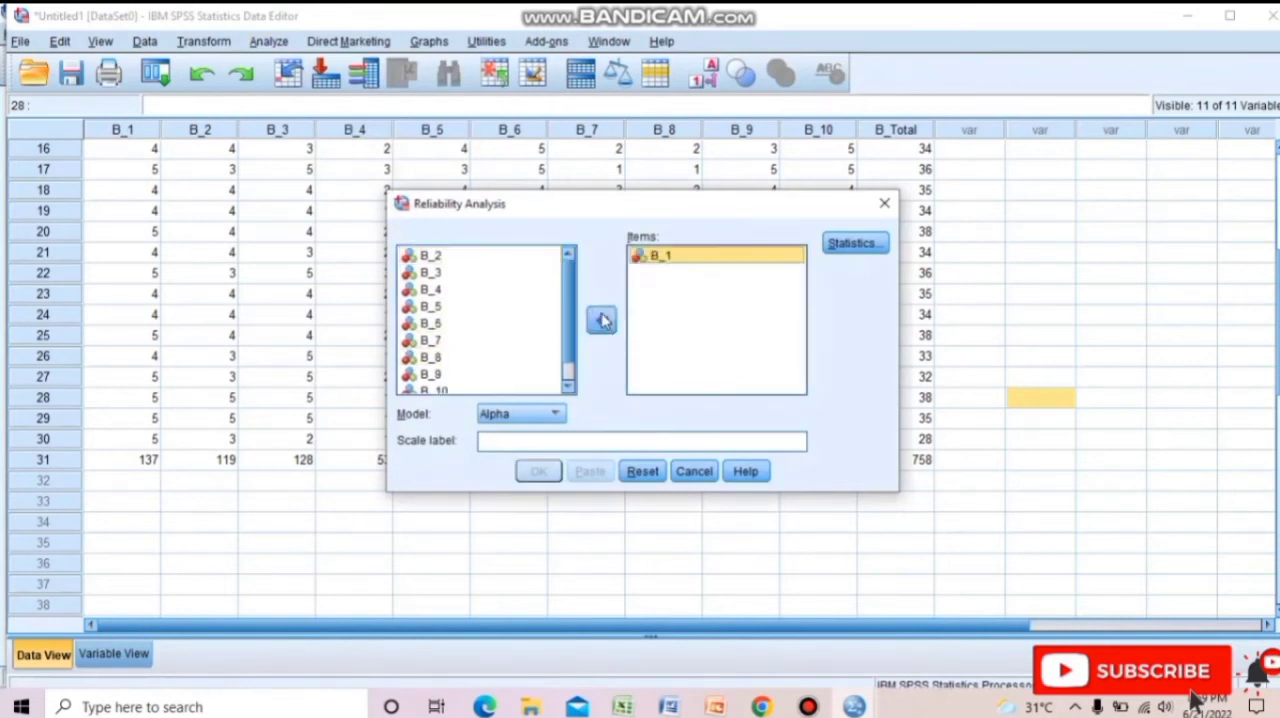
{"action": "double_click", "coordinate": [510, 260]}
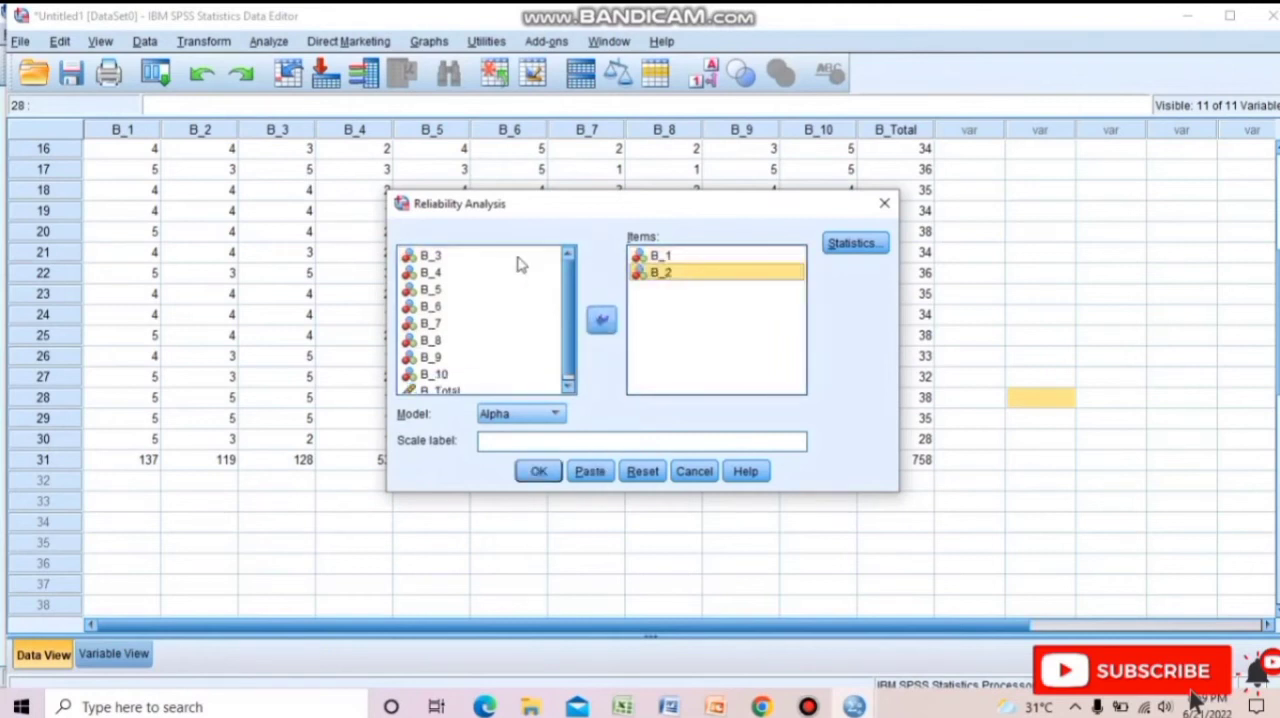
{"action": "double_click", "coordinate": [517, 260]}
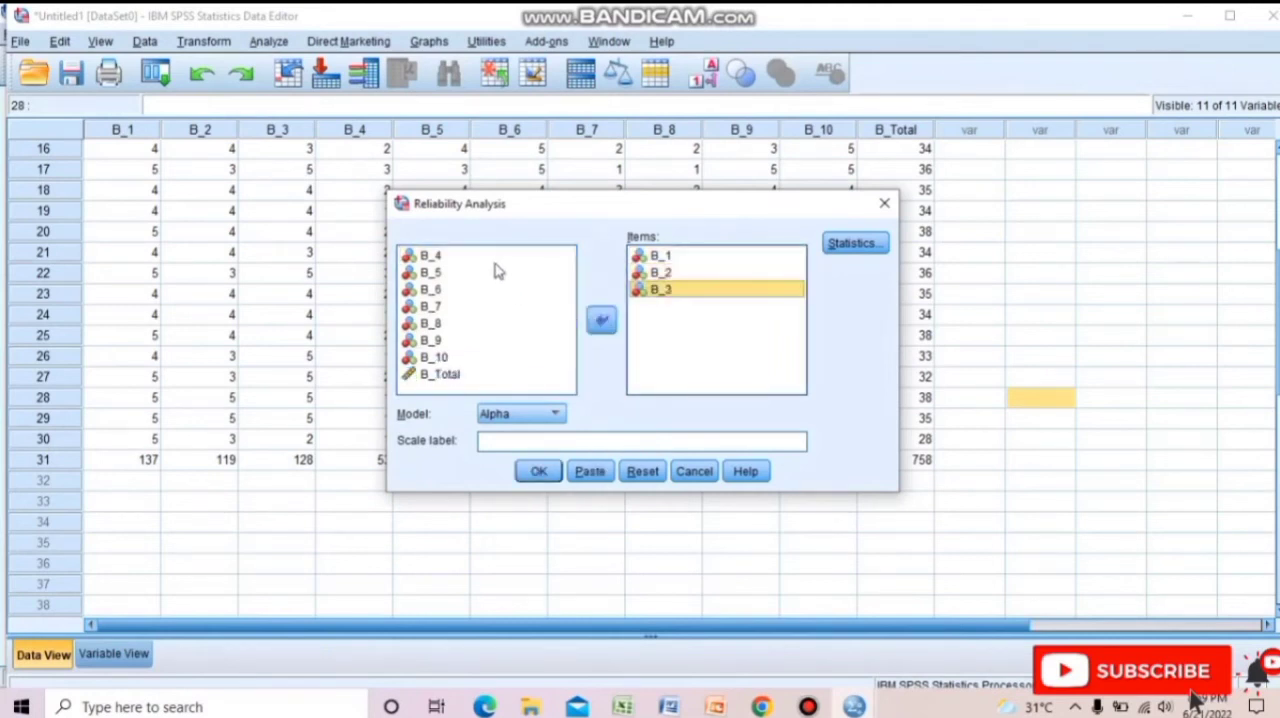
{"action": "left_click", "coordinate": [500, 258]}
{"action": "left_click", "coordinate": [601, 319]}
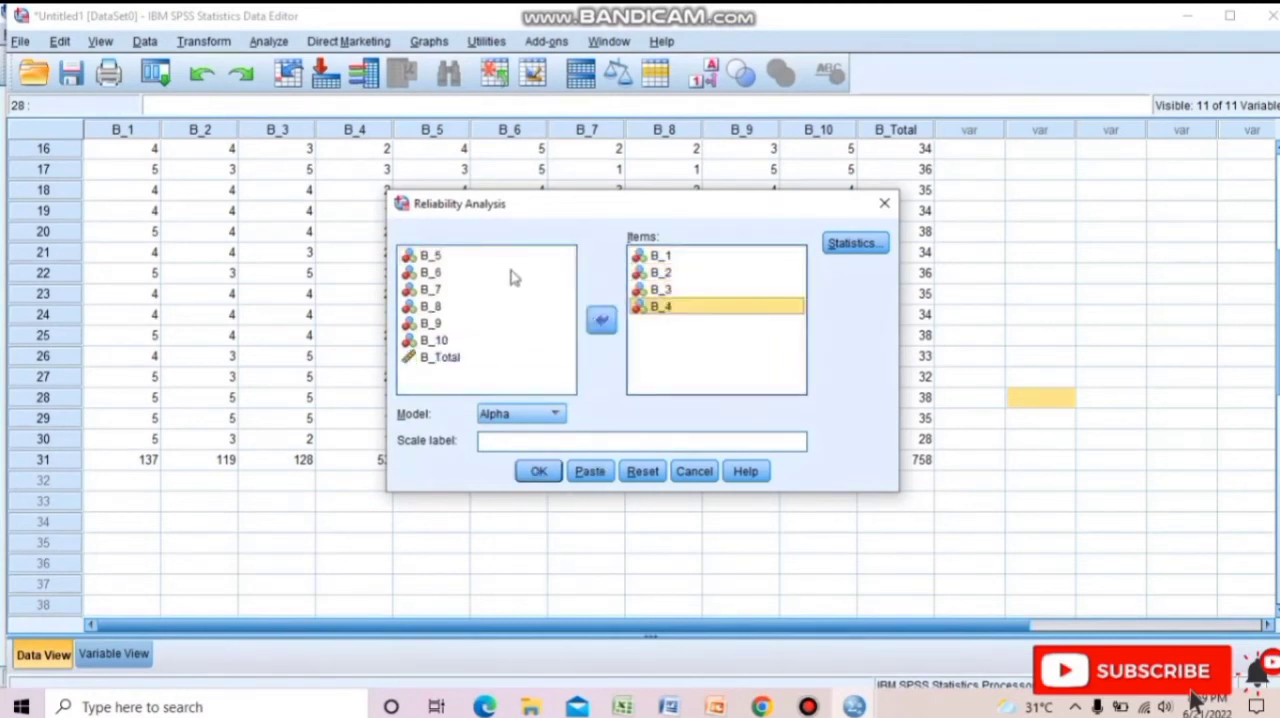
Add B_5, B_6, B_7 and B_8 to the reliability analysis items.
{"action": "left_click", "coordinate": [502, 258]}
{"action": "left_click", "coordinate": [601, 319]}
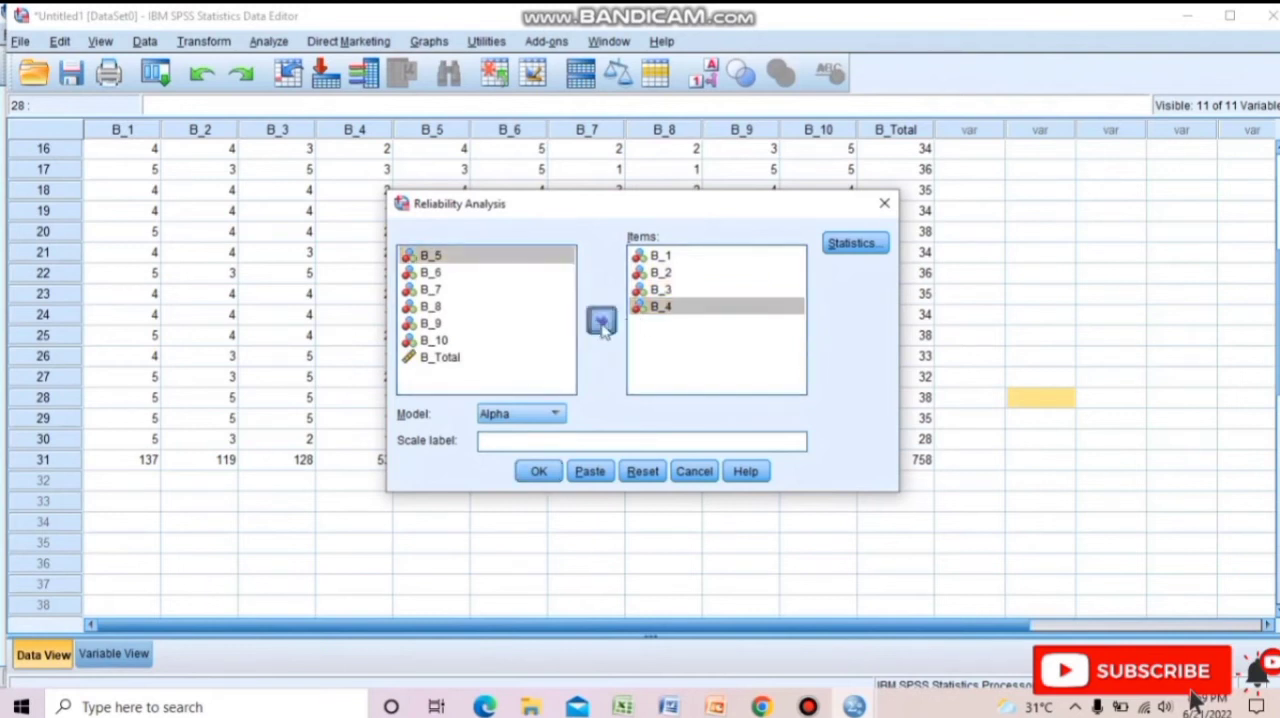
{"action": "left_click", "coordinate": [514, 260]}
{"action": "left_click", "coordinate": [601, 319]}
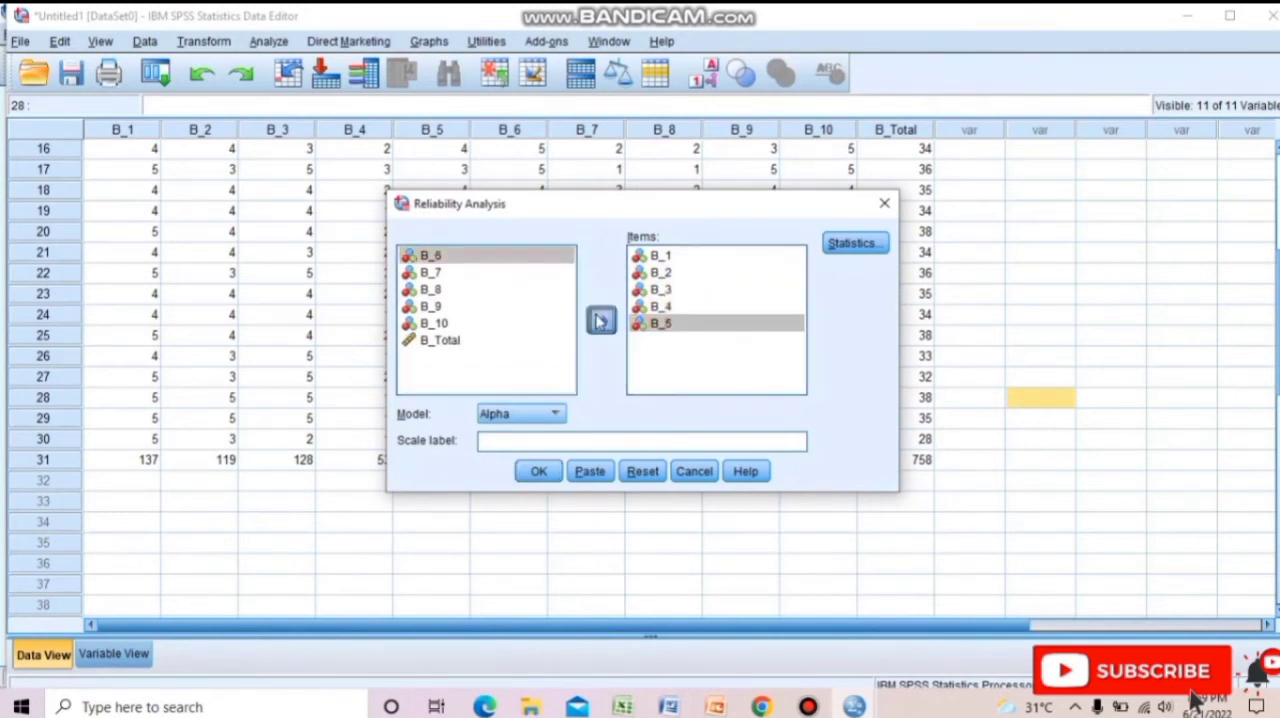
{"action": "left_click", "coordinate": [535, 258]}
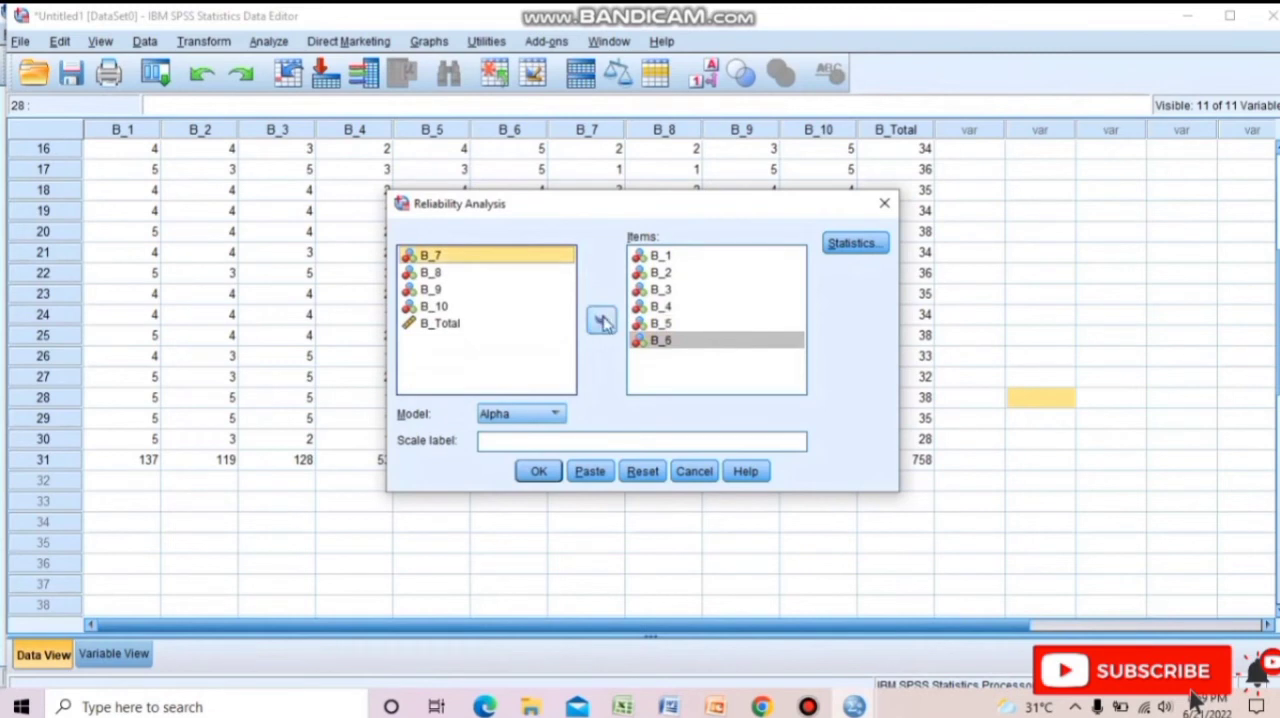
{"action": "left_click", "coordinate": [601, 319]}
{"action": "left_click", "coordinate": [534, 257]}
{"action": "left_click", "coordinate": [606, 322]}
Add B_10 and B_9 to the reliability items, leaving B_Total out.
{"action": "left_click", "coordinate": [543, 272]}
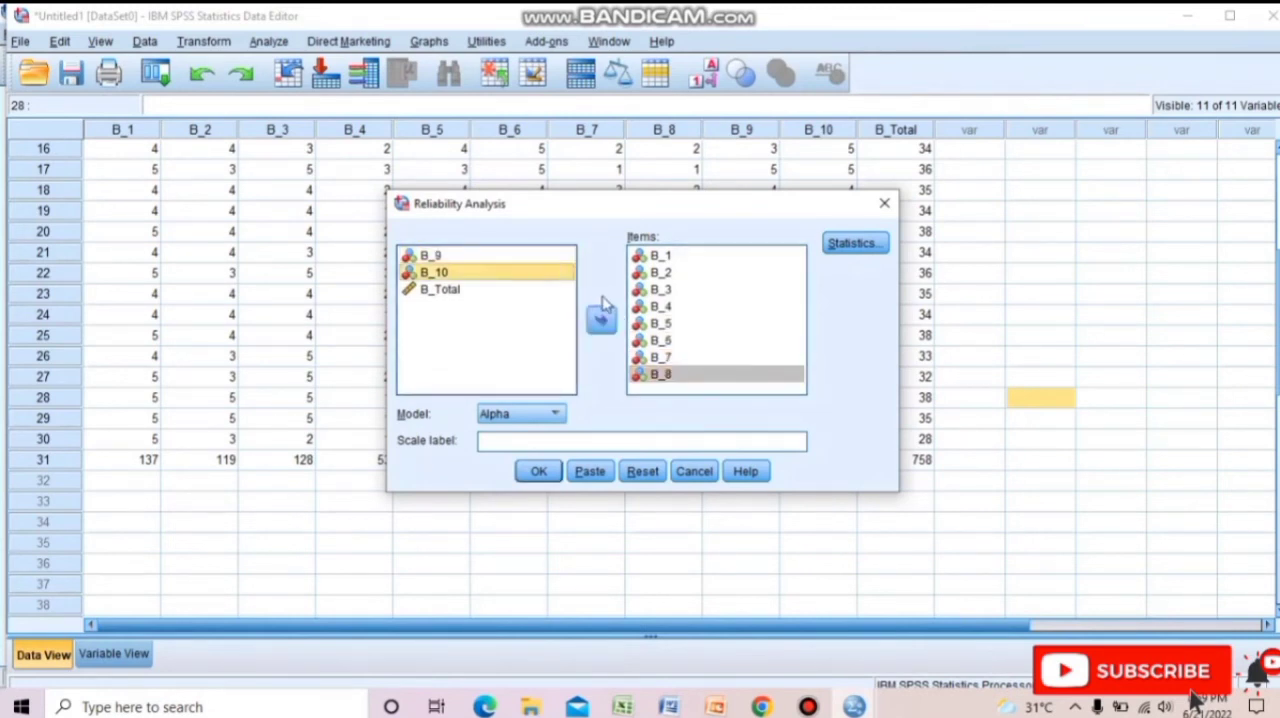
{"action": "left_click", "coordinate": [604, 320]}
{"action": "left_click_drag", "start_coordinate": [523, 253], "coordinate": [590, 317]}
{"action": "left_click", "coordinate": [590, 317]}
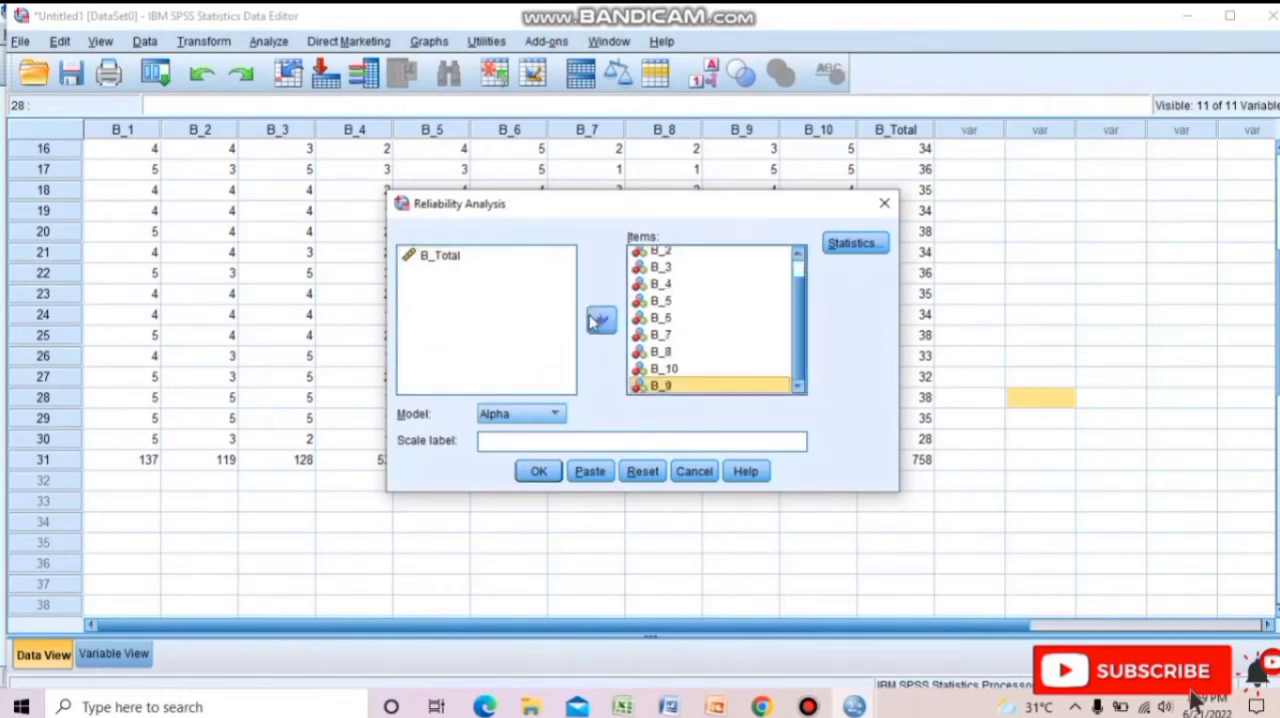
{"action": "left_click", "coordinate": [966, 192]}
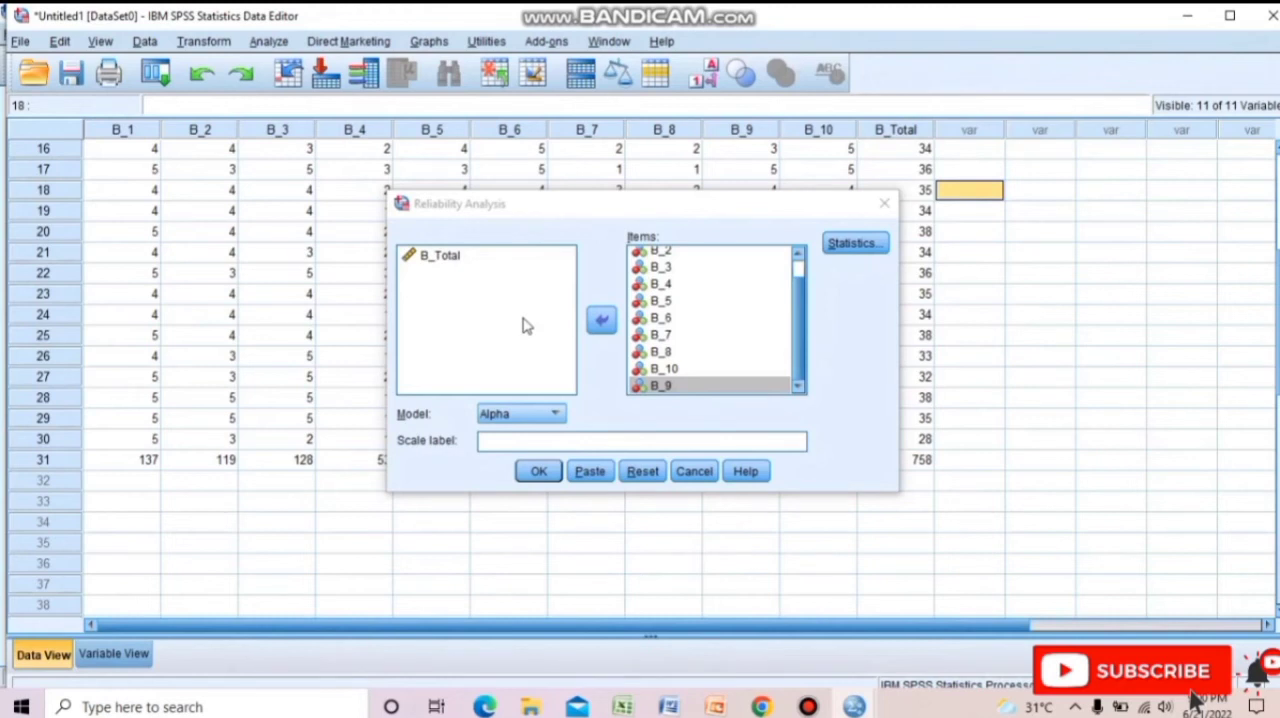
Request the scale if item deleted descriptives and run the reliability analysis with the Alpha model.
{"action": "left_click", "coordinate": [855, 244]}
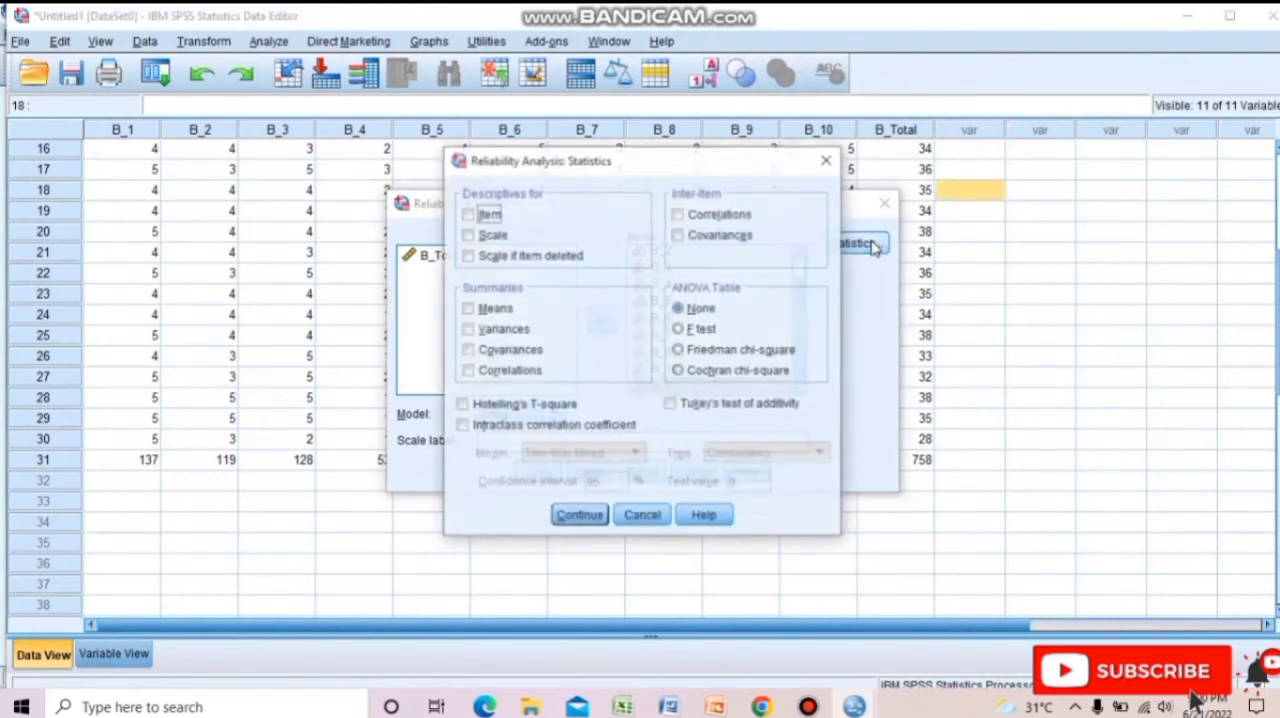
{"action": "left_click", "coordinate": [467, 256]}
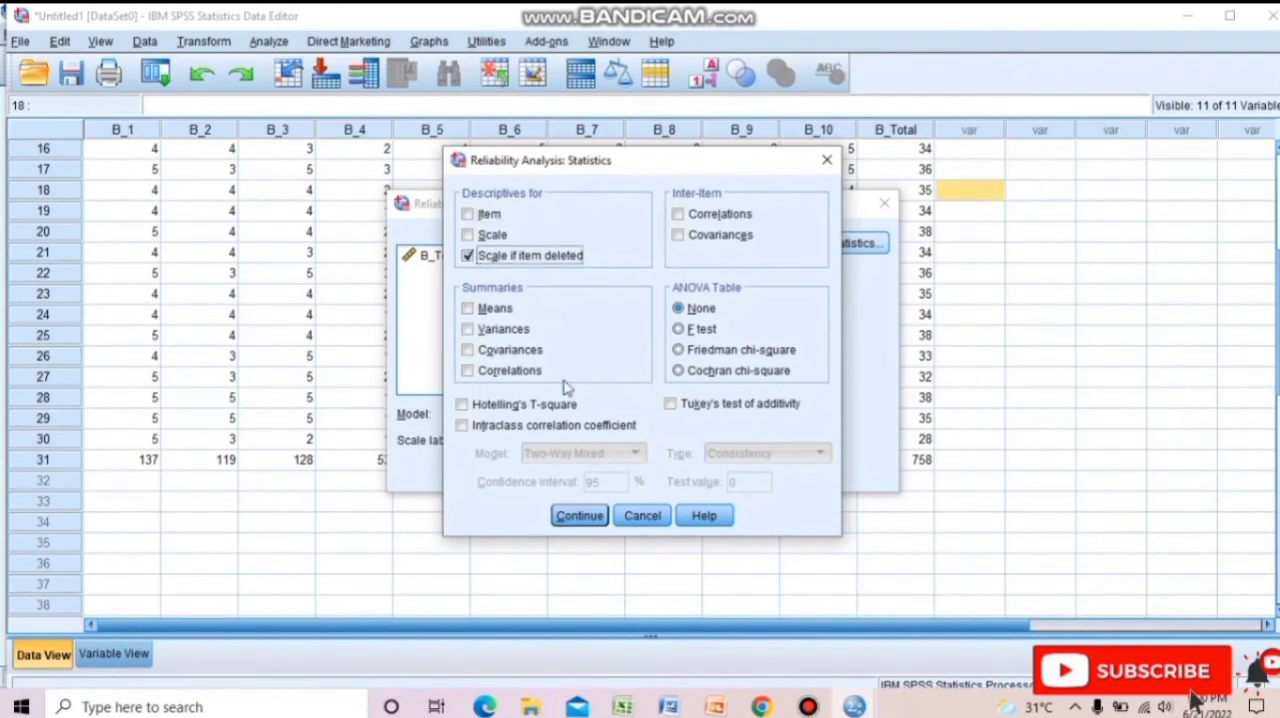
{"action": "left_click", "coordinate": [581, 516]}
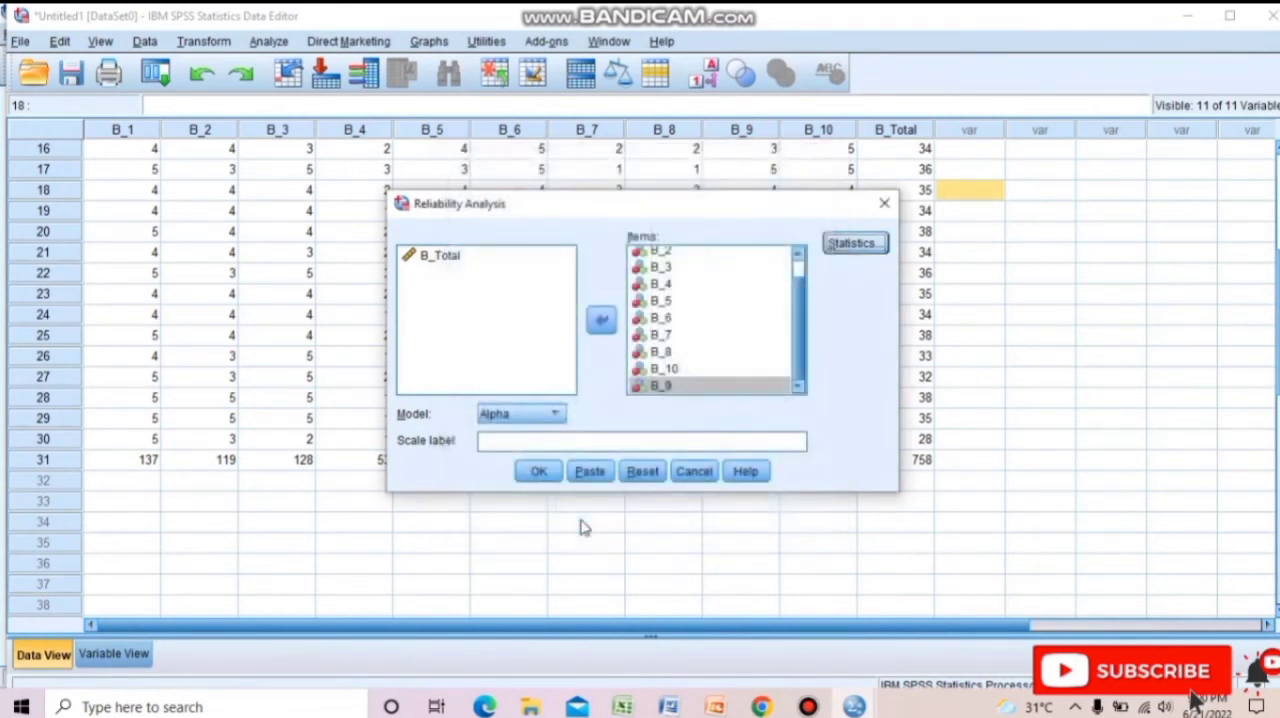
{"action": "left_click", "coordinate": [538, 472]}
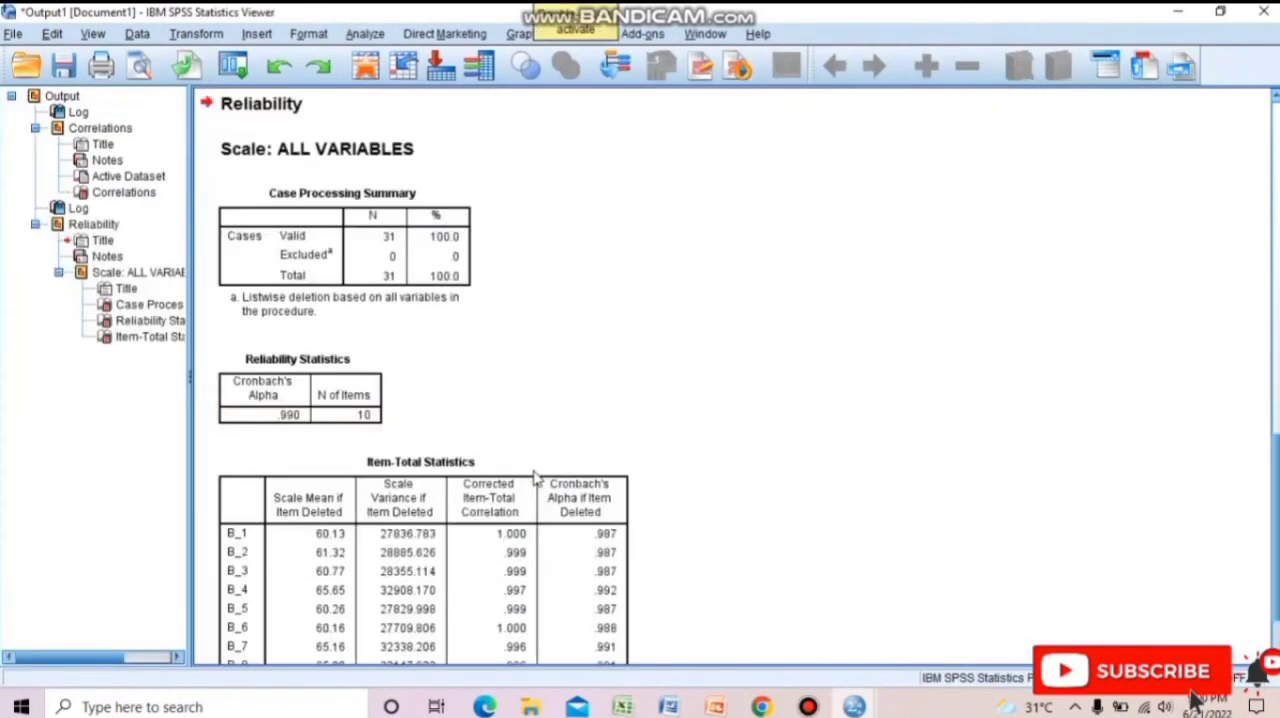